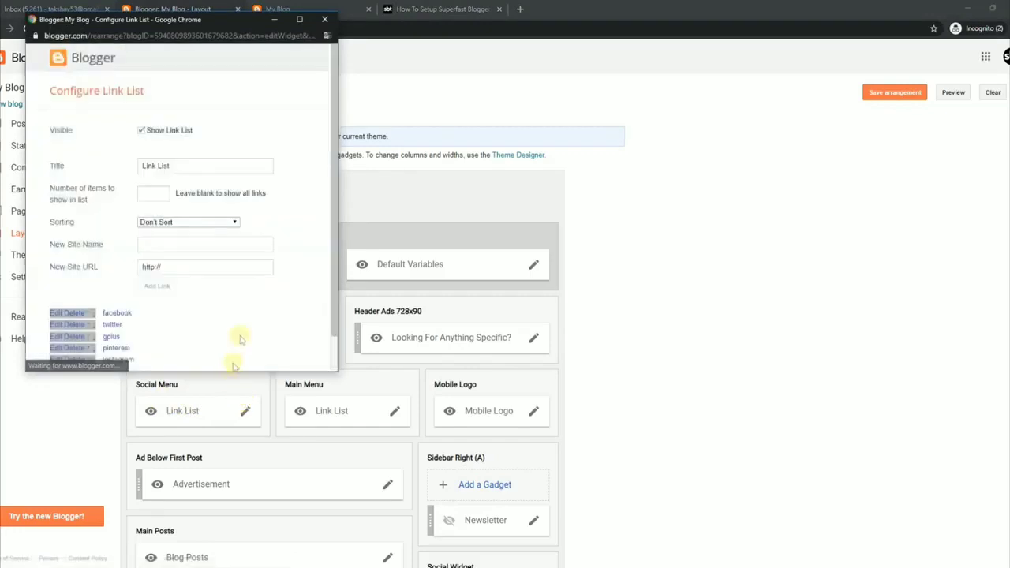
# - Delete the facebook link from the Social Menu's link list and save the gadget
pyautogui.scroll(-1, 333, 312)
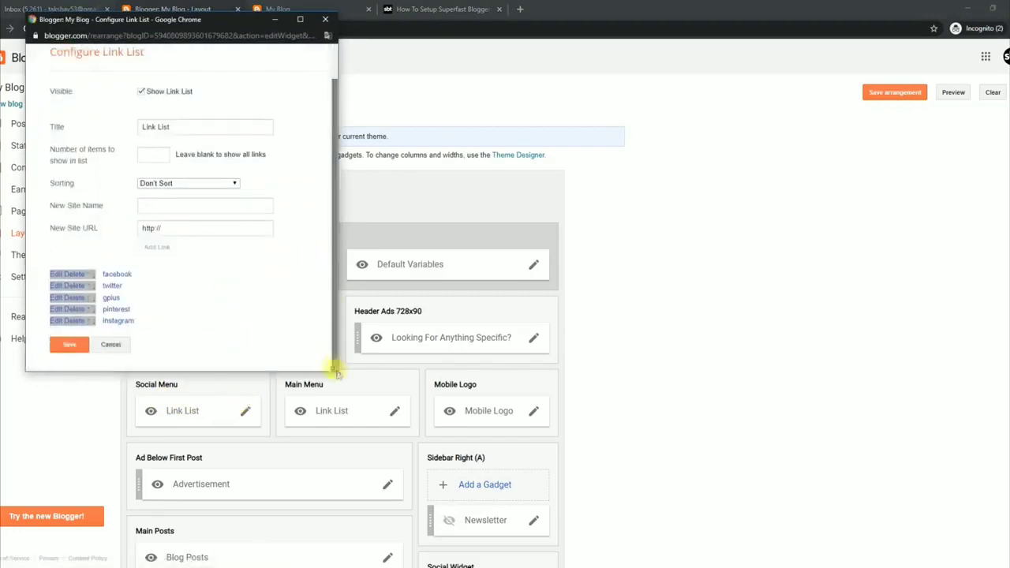
pyautogui.click(80, 274)
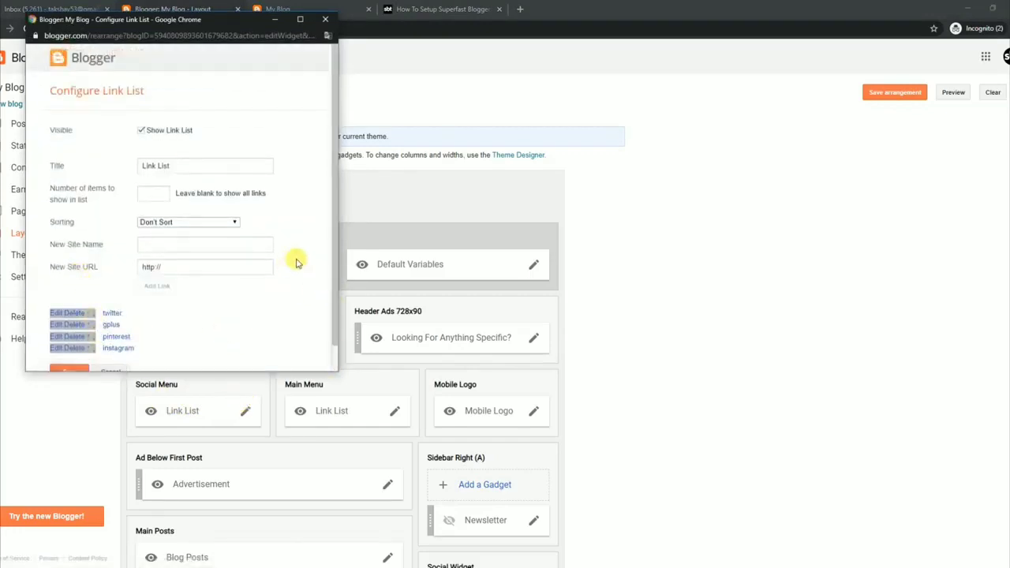
pyautogui.scroll(-1, 337, 257)
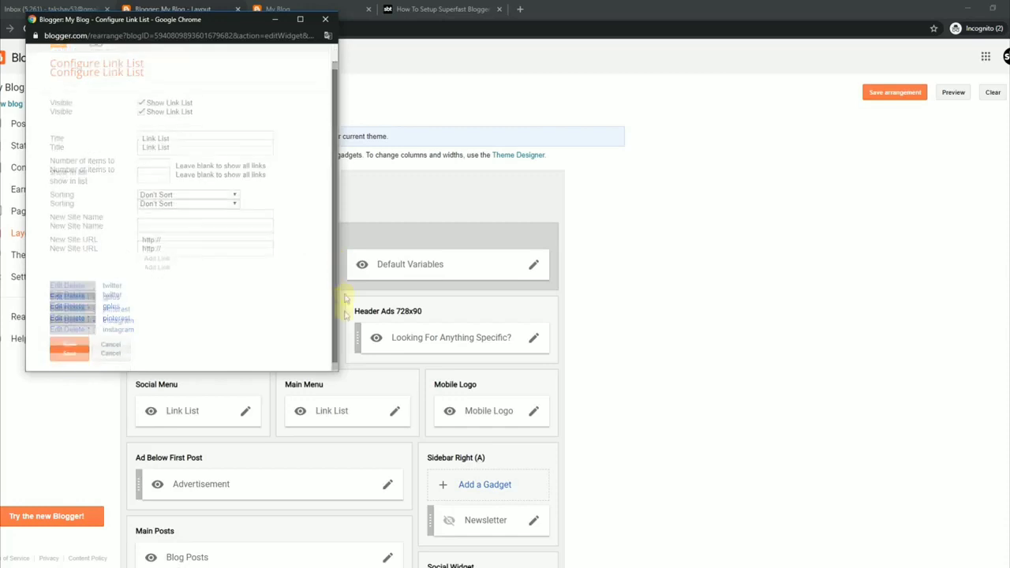
pyautogui.click(63, 346)
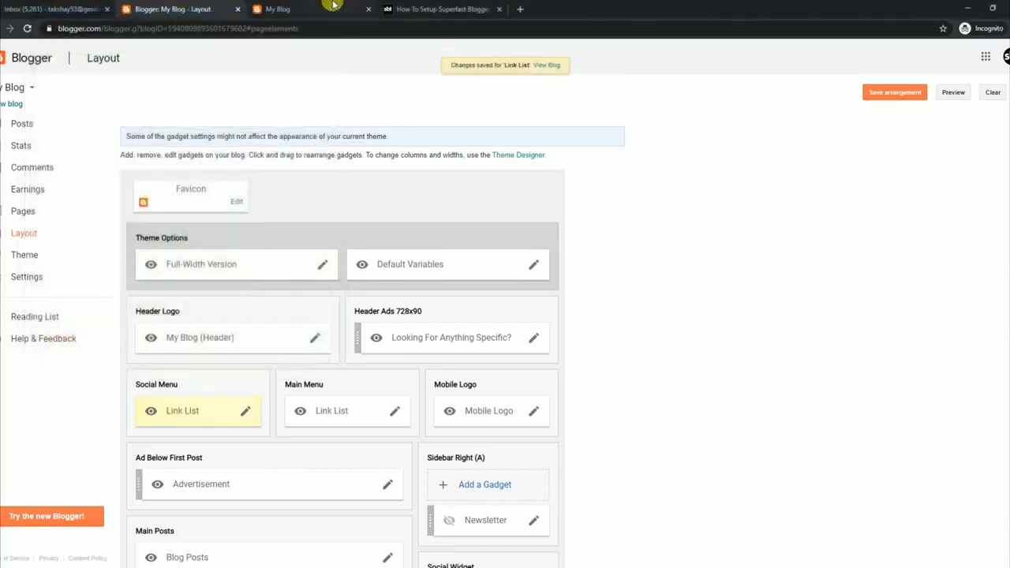
# - Reload the live blog and reveal the social icons in its navigation bar to check the removed facebook link
pyautogui.click(323, 6)
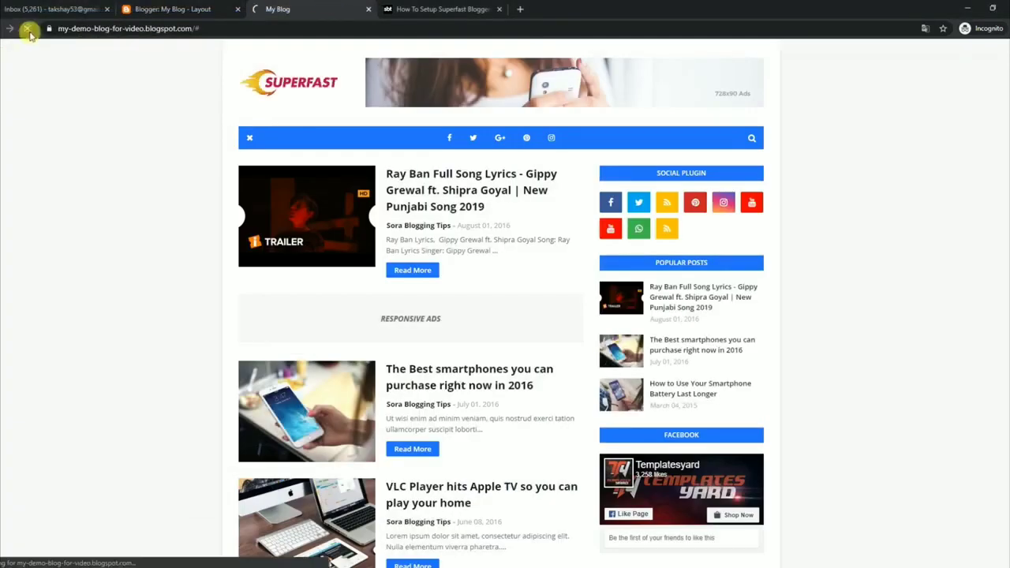
pyautogui.click(251, 142)
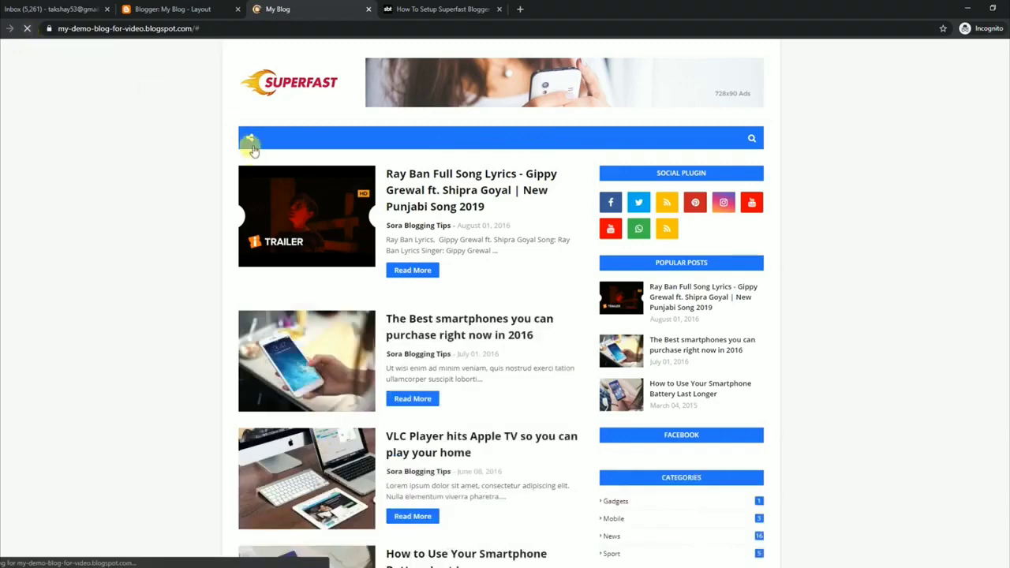
pyautogui.click(249, 141)
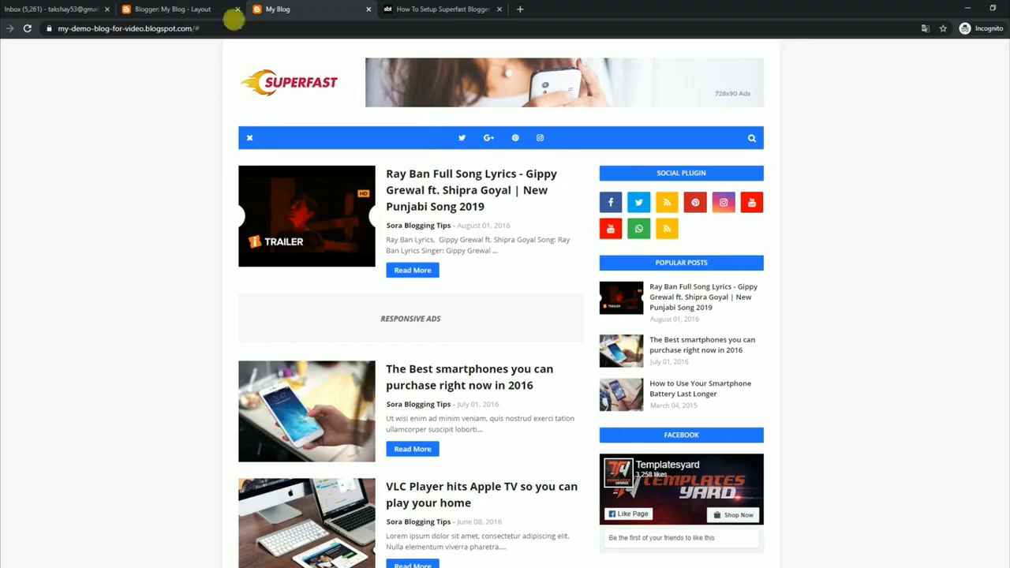
# - Add a new link named "facebook" to the Social Menu's link list in the blog layout and save the gadget
pyautogui.click(225, 9)
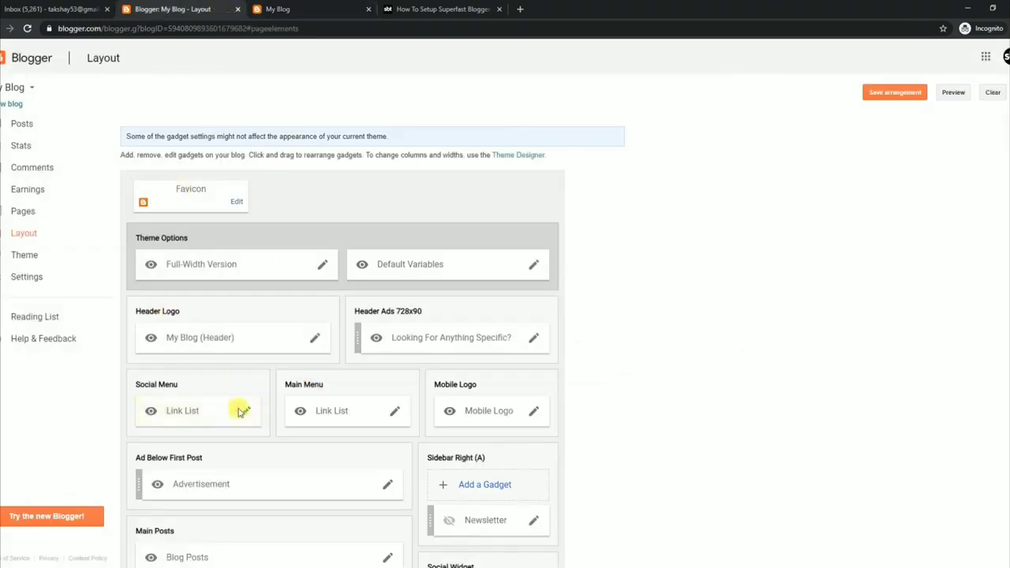
pyautogui.click(244, 411)
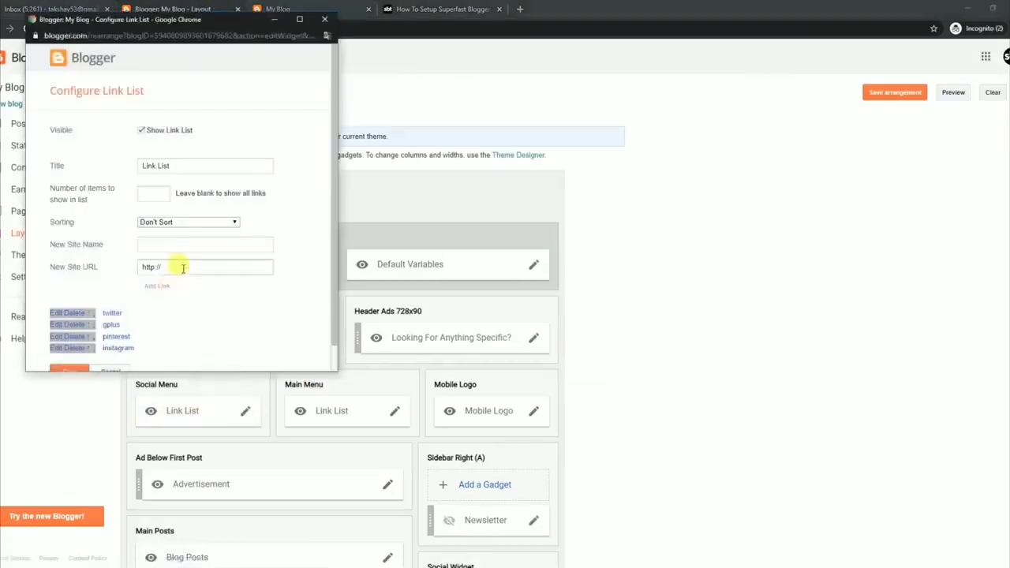
pyautogui.click(180, 245)
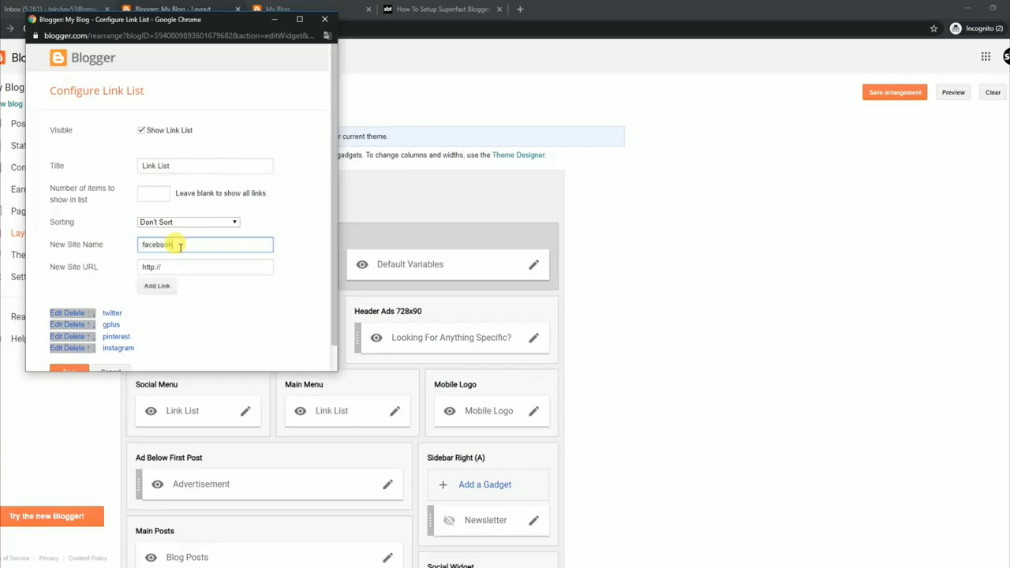
pyautogui.write('facebook')
pyautogui.click(157, 286)
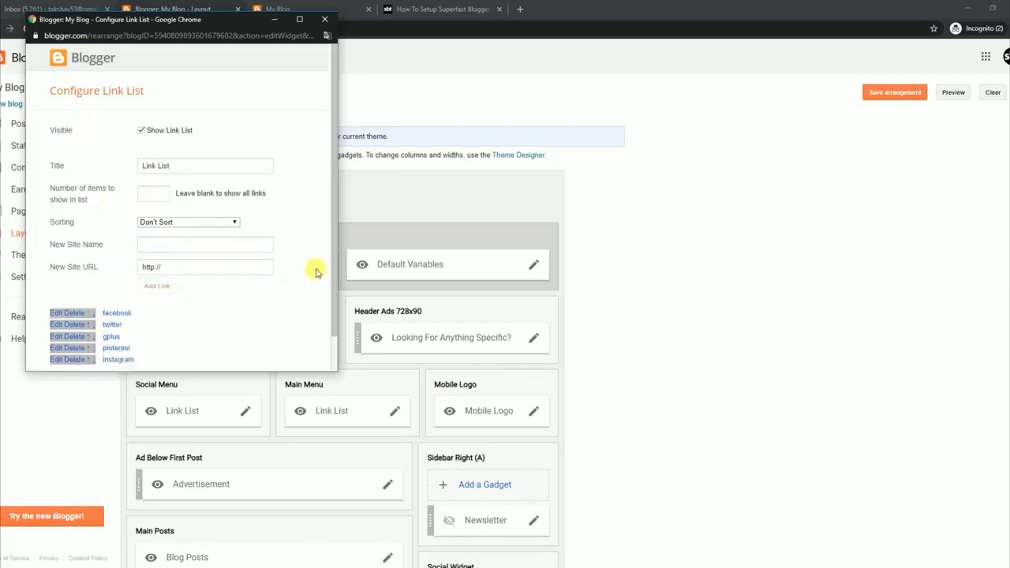
pyautogui.scroll(-1, 337, 294)
pyautogui.scroll(-1, 337, 294)
pyautogui.click(65, 342)
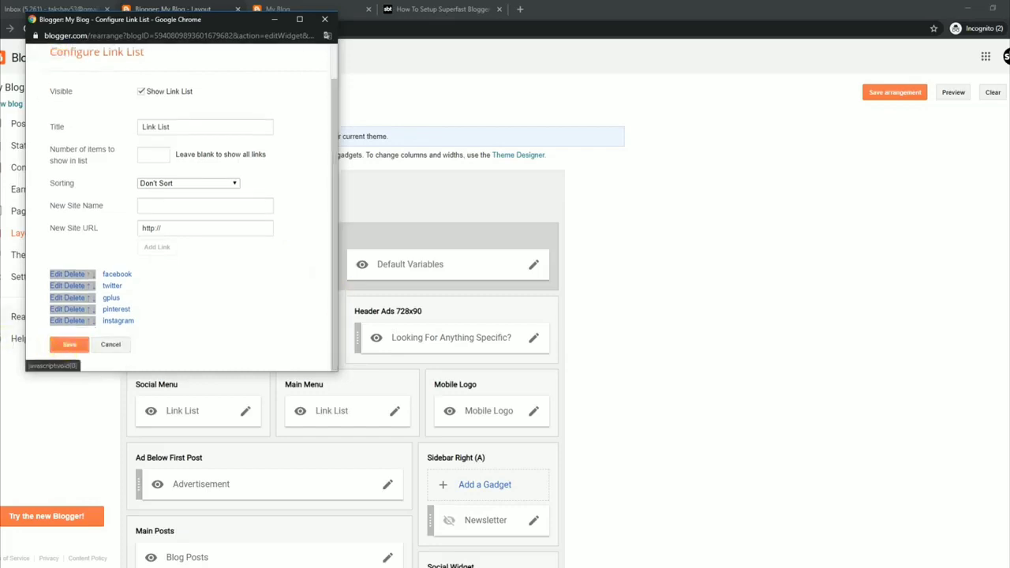
# - Reload the live blog and reveal its social icons to check the added facebook link
pyautogui.click(285, 7)
pyautogui.click(27, 29)
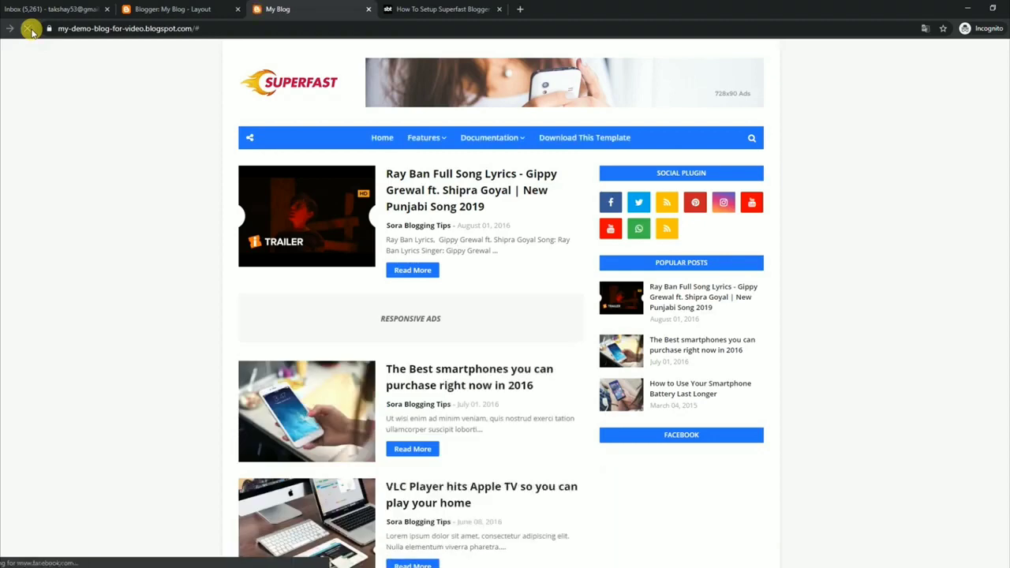
pyautogui.click(250, 137)
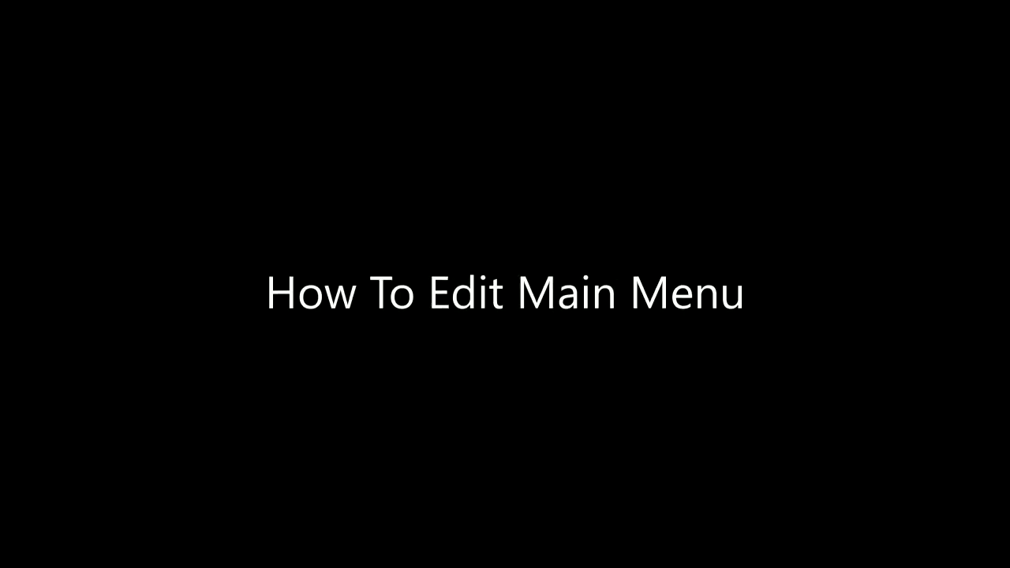
# - Read the Main Menu/DropDown/Multi DropDown section of the setup guide, including the underscore rules for sub links
pyautogui.moveTo(208, 100); pyautogui.dragTo(383, 101)
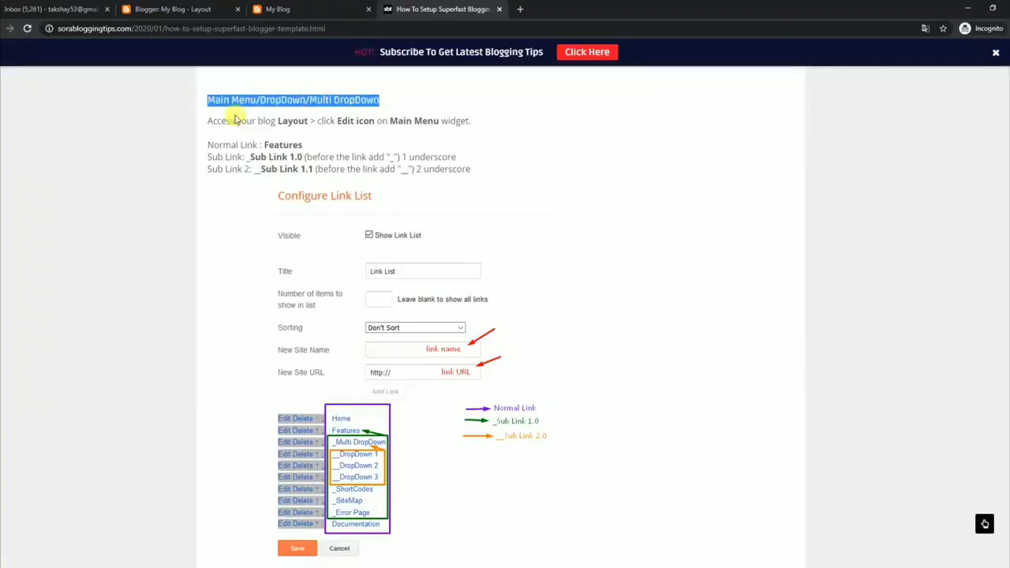
pyautogui.moveTo(208, 121); pyautogui.dragTo(466, 120)
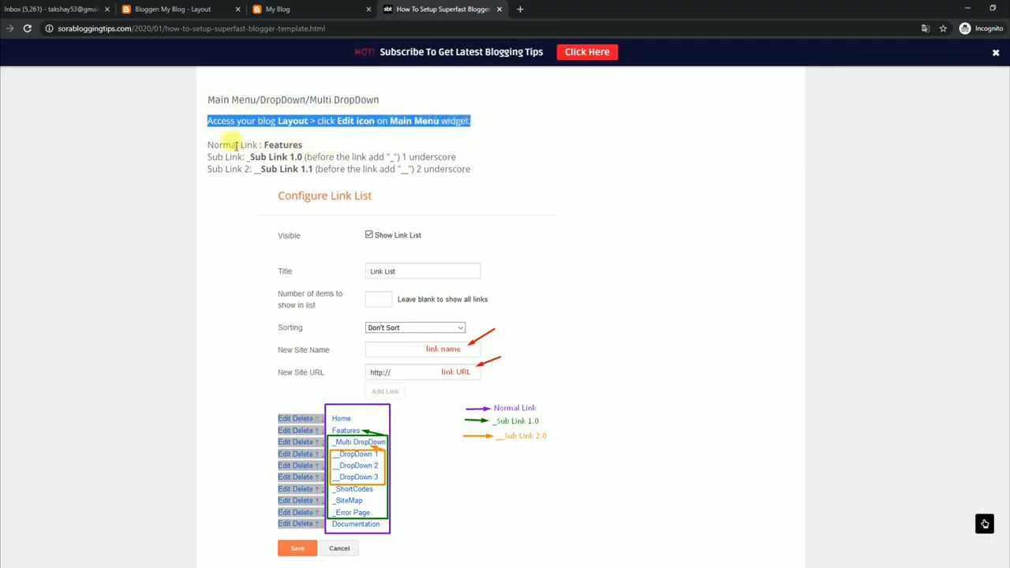
pyautogui.moveTo(209, 144); pyautogui.dragTo(300, 146)
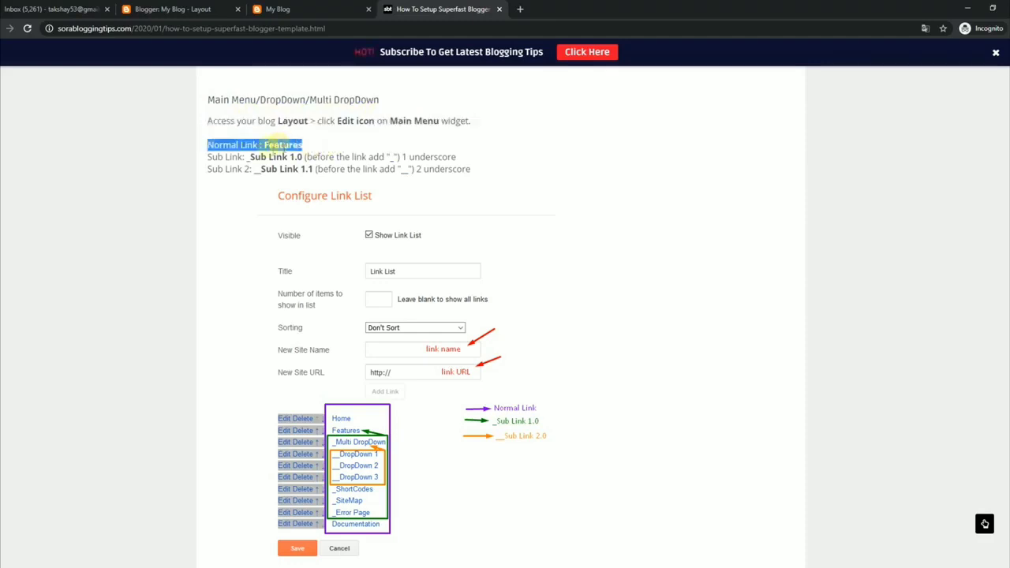
pyautogui.moveTo(208, 157); pyautogui.dragTo(460, 158)
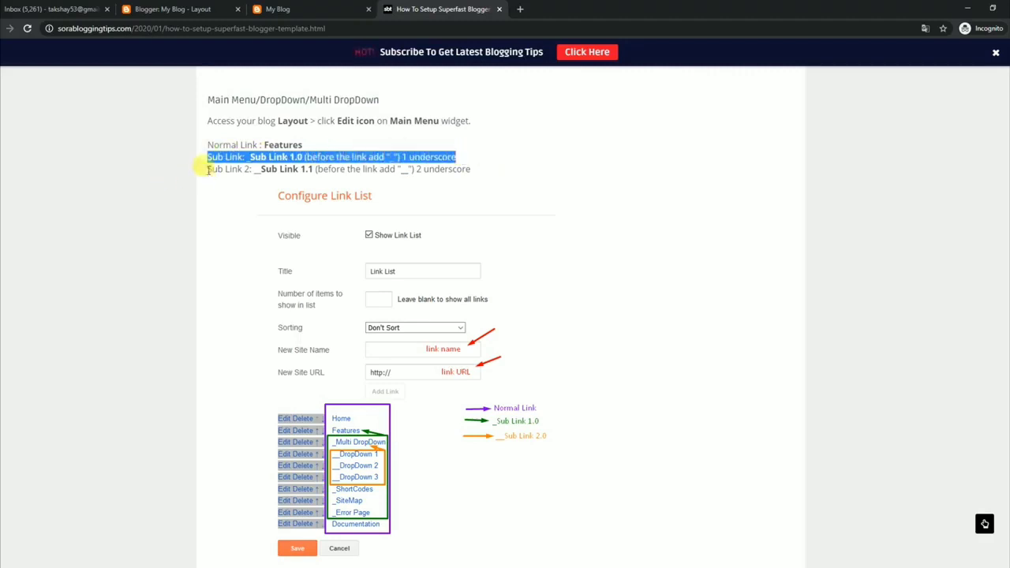
pyautogui.moveTo(208, 169); pyautogui.dragTo(462, 171)
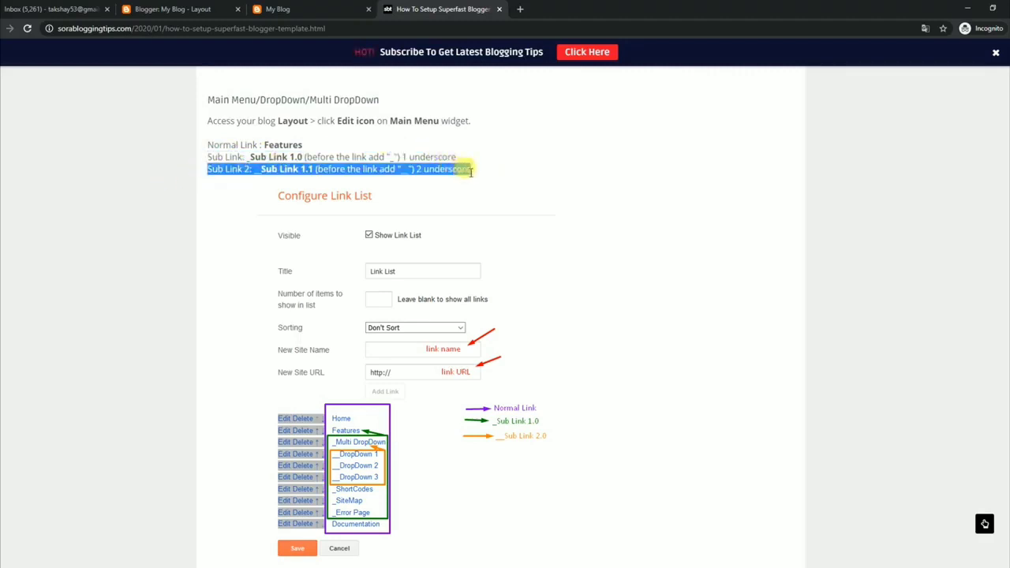
# - Look through the Features drop-down and its Multi DropDown submenu on the live blog
pyautogui.click(337, 6)
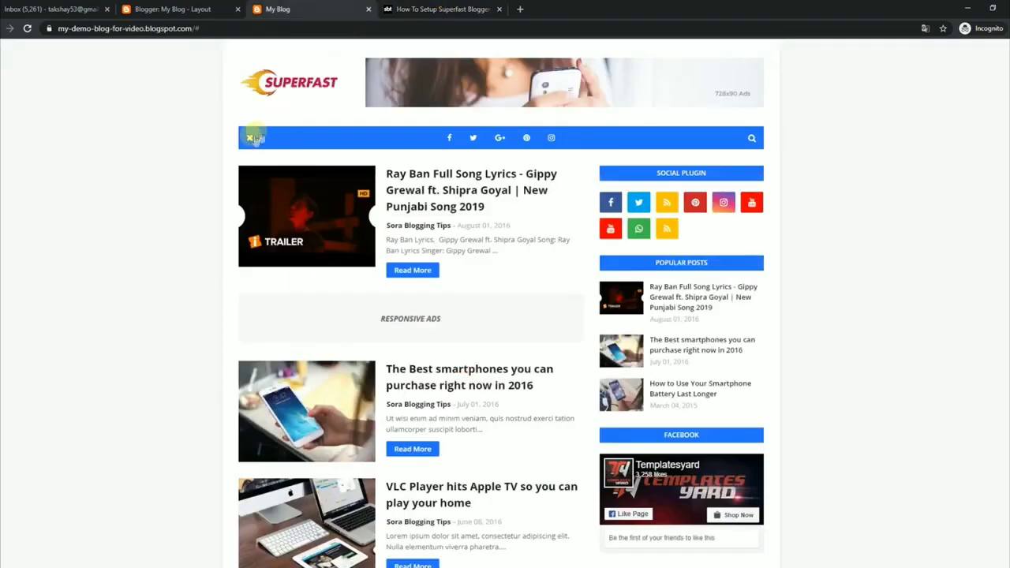
pyautogui.moveTo(404, 144)
pyautogui.moveTo(429, 158)
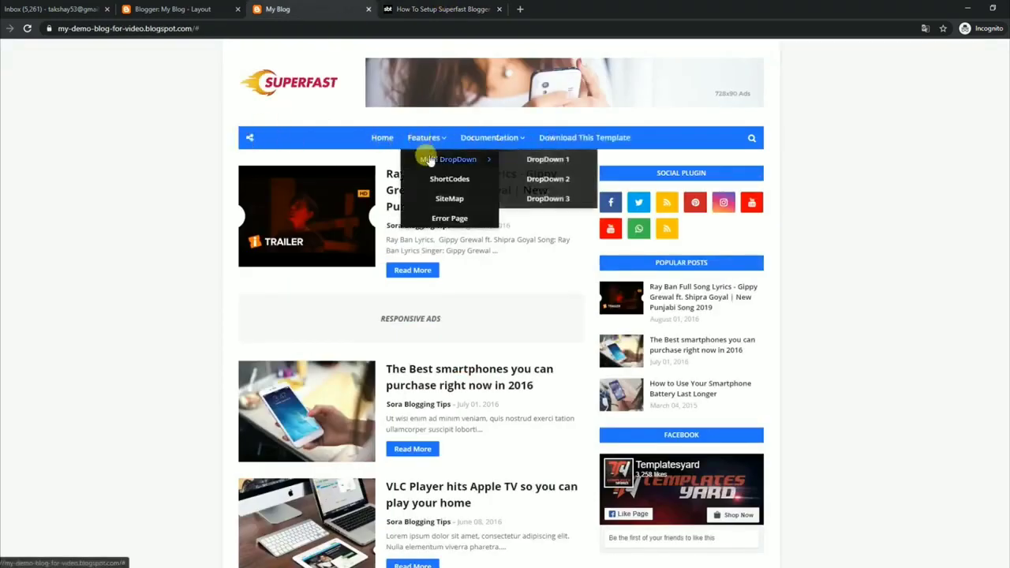
# - Rename the "__DropDown 1" item in the Main Menu's link list to "__Link 1" and save the gadget
pyautogui.click(217, 9)
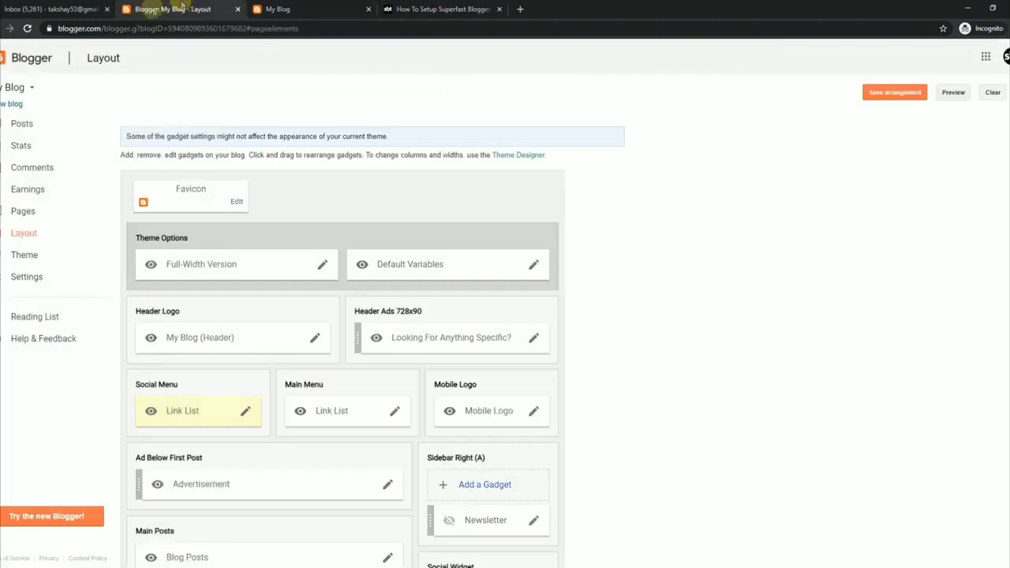
pyautogui.click(395, 410)
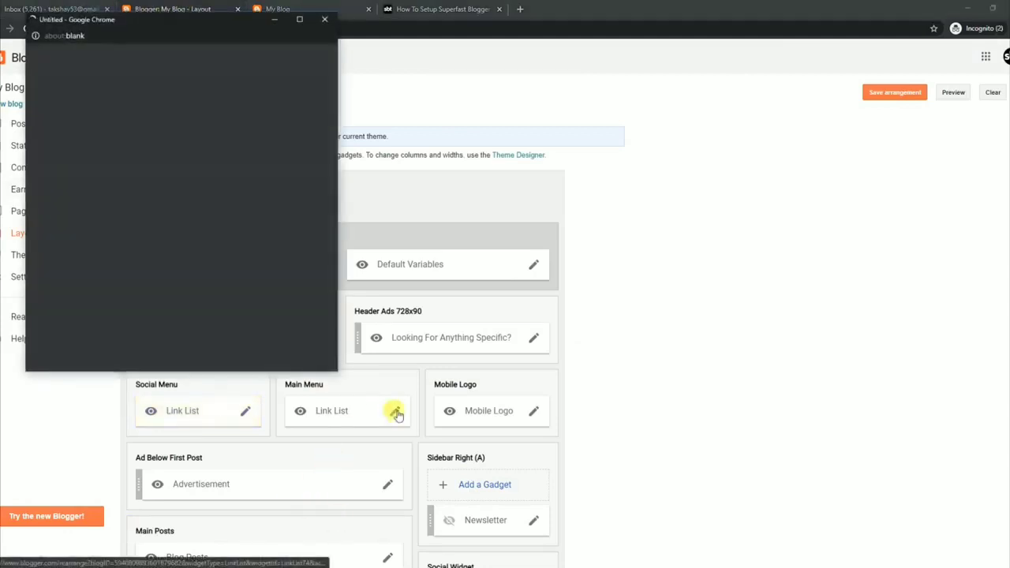
pyautogui.moveTo(331, 242); pyautogui.dragTo(308, 339)
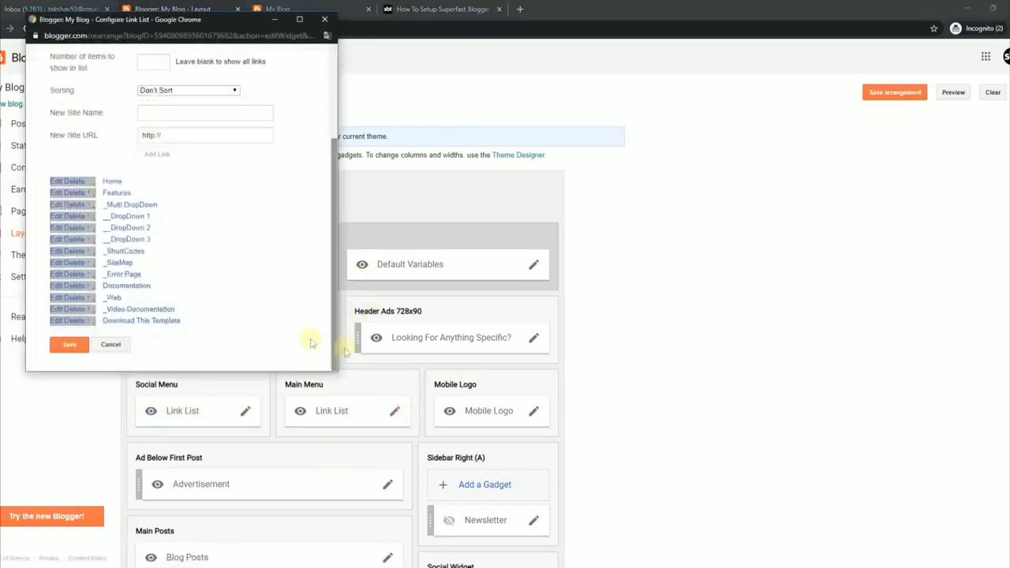
pyautogui.click(67, 218)
pyautogui.moveTo(330, 237); pyautogui.dragTo(341, 325)
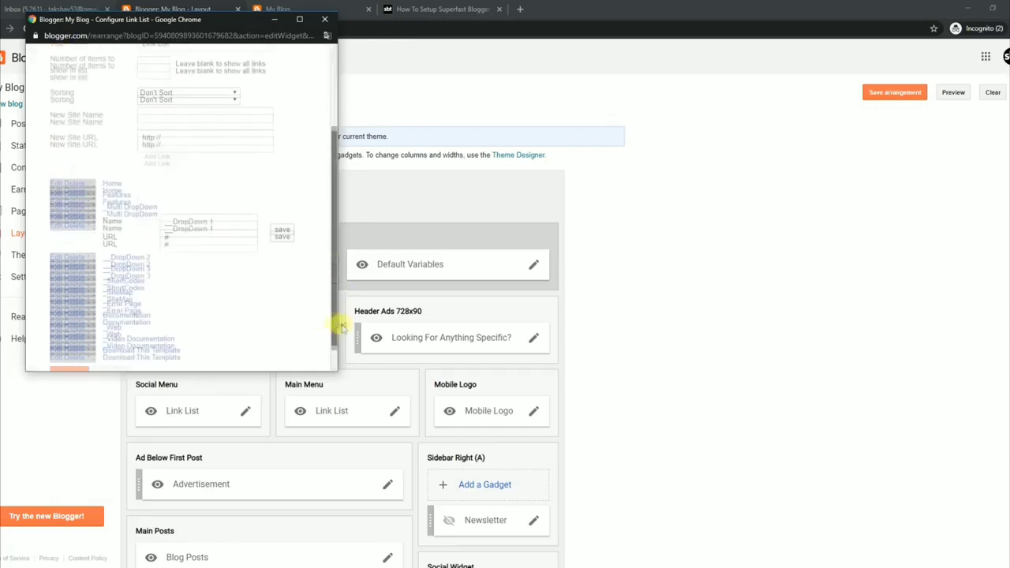
pyautogui.click(207, 221)
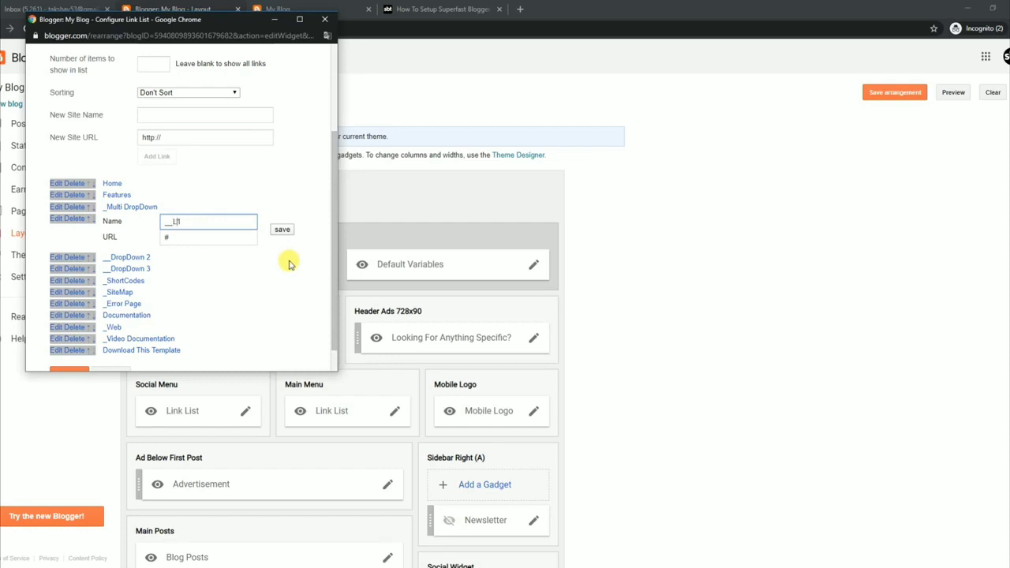
pyautogui.write('Link')
pyautogui.click(278, 230)
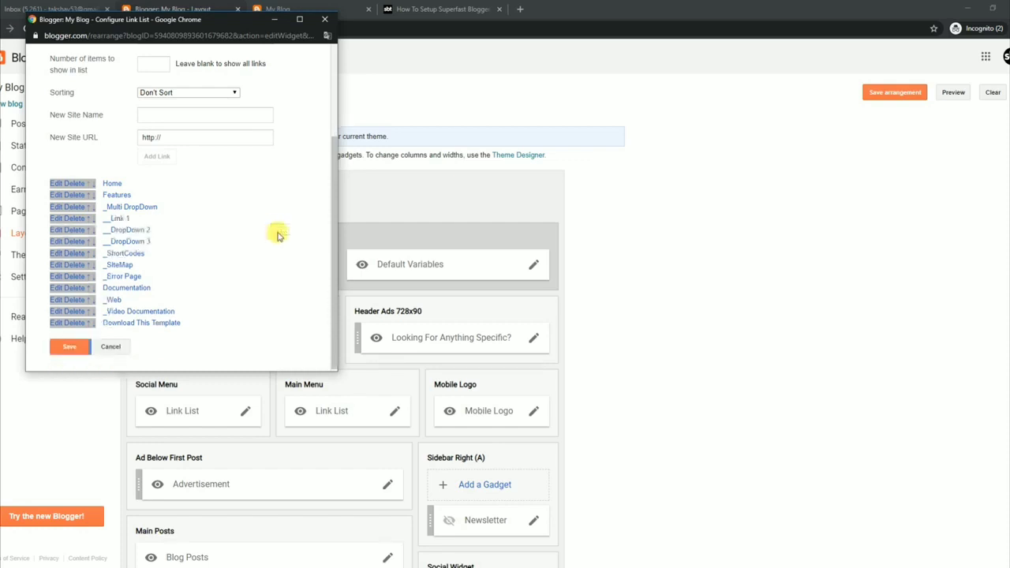
pyautogui.click(82, 345)
# - Reload the live blog and check the renamed item in the Multi DropDown submenu under Features
pyautogui.click(306, 8)
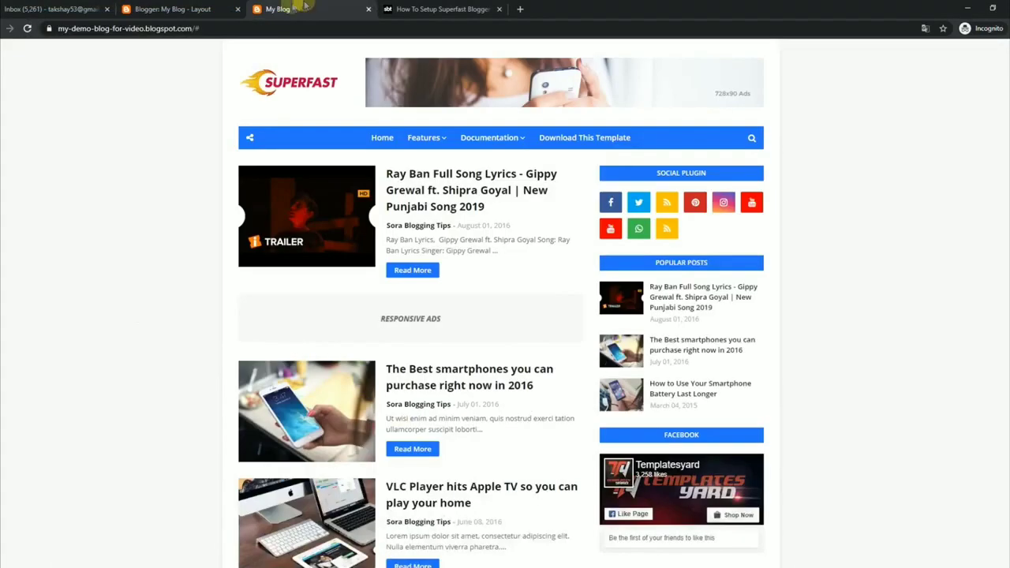
pyautogui.click(27, 29)
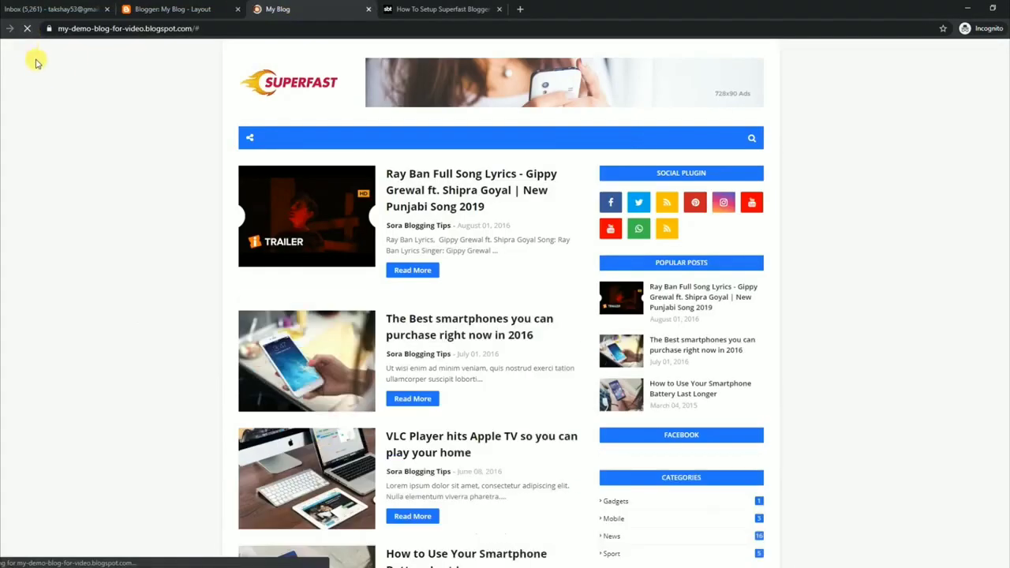
pyautogui.moveTo(426, 132)
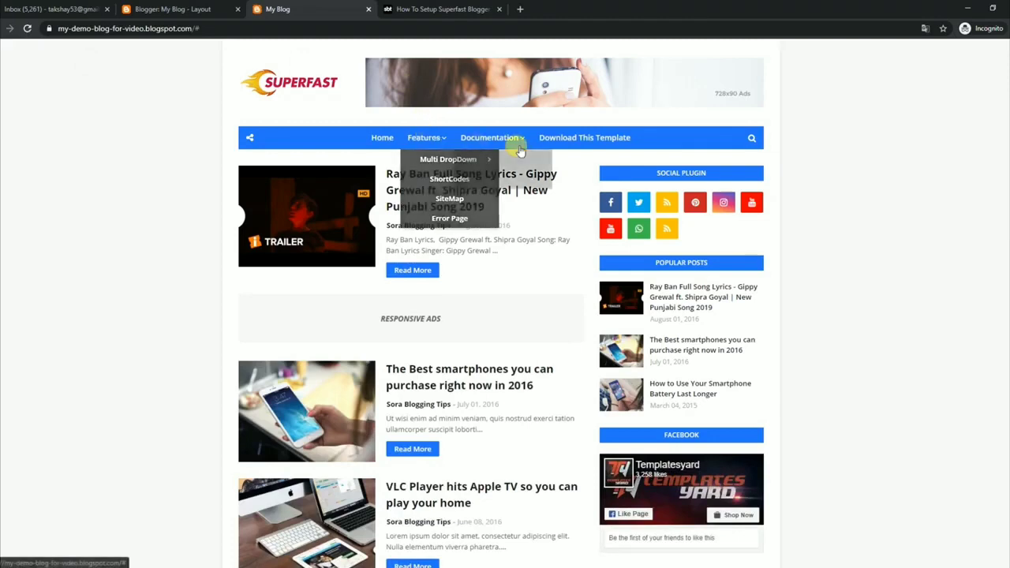
pyautogui.moveTo(444, 161)
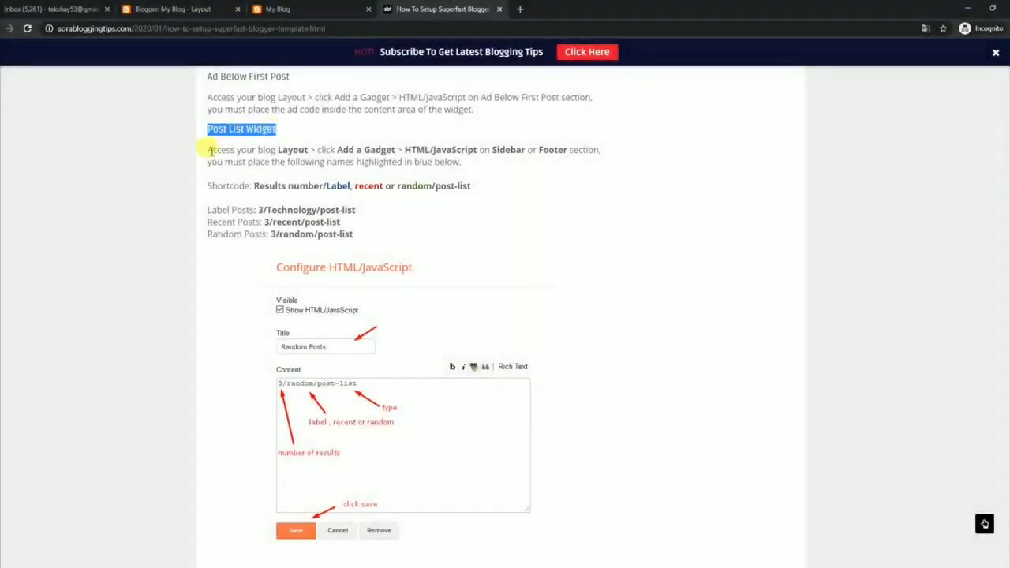
# - Copy the label posts shortcode "3/Technology/post-list" from the guide's Post List Widget section and return to the live blog
pyautogui.moveTo(210, 150); pyautogui.dragTo(474, 165)
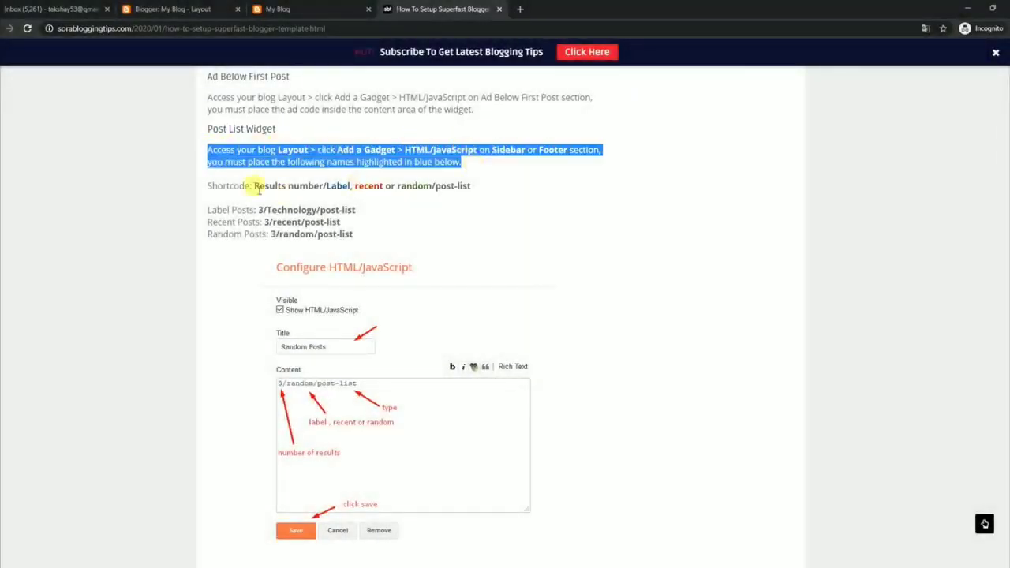
pyautogui.moveTo(208, 186); pyautogui.dragTo(474, 199)
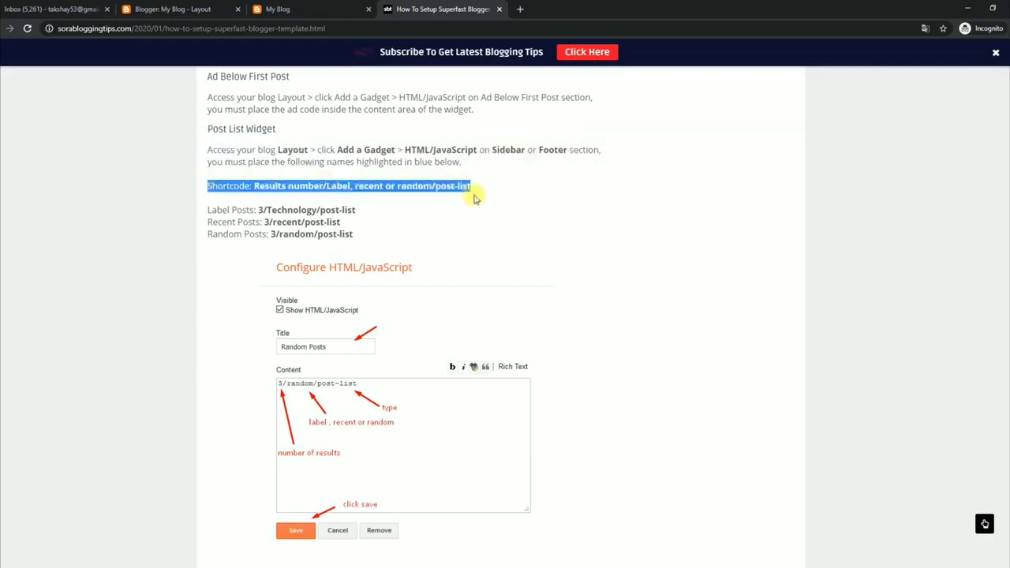
pyautogui.moveTo(260, 208); pyautogui.dragTo(368, 210)
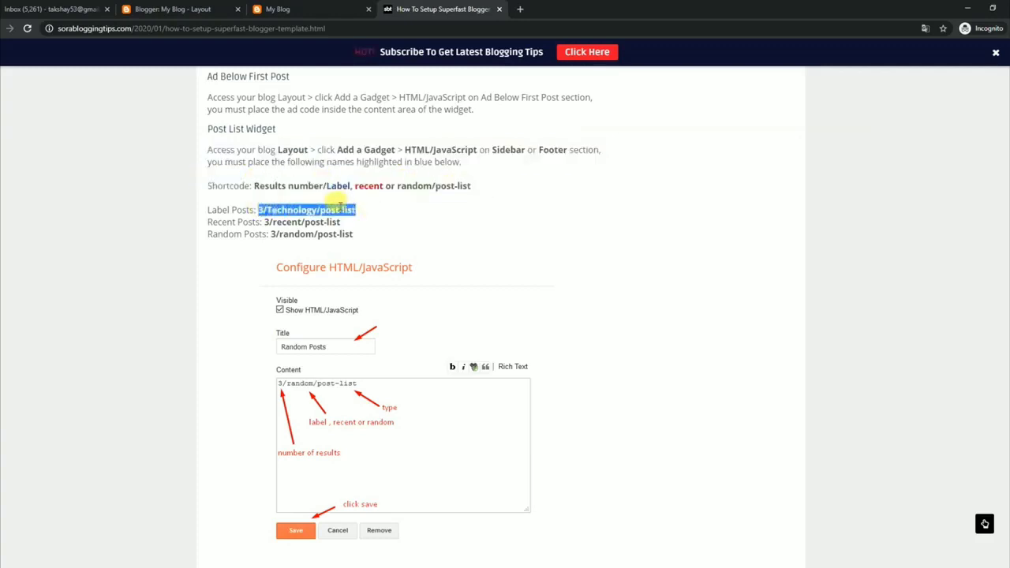
pyautogui.rightClick(358, 214)
pyautogui.click(359, 216)
pyautogui.click(337, 8)
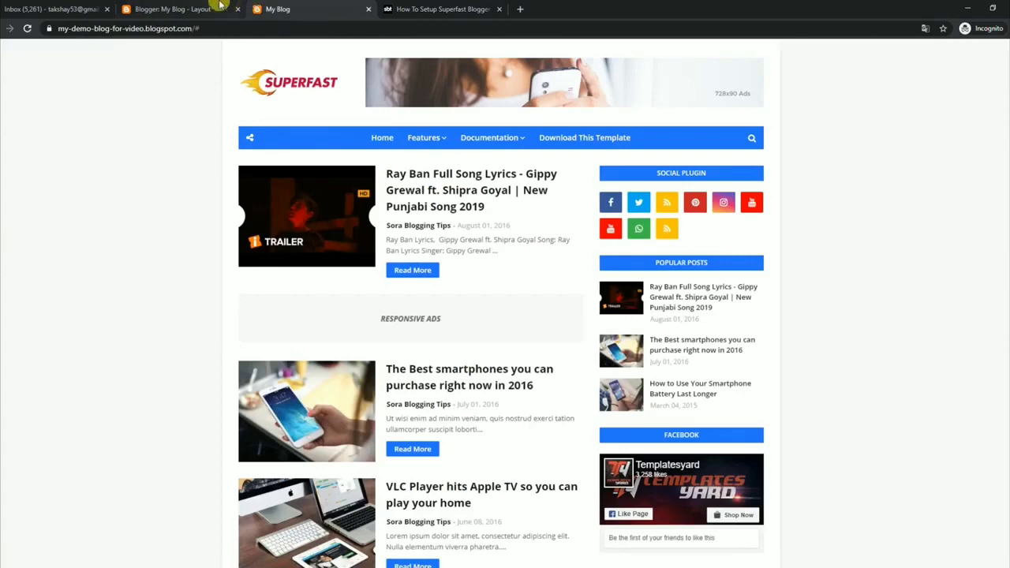
# - Add an HTML/JavaScript gadget containing "3/Technology/post-list" to Sidebar Right (B), save it and reload the live blog
pyautogui.click(221, 6)
pyautogui.scroll(-4, 1007, 419)
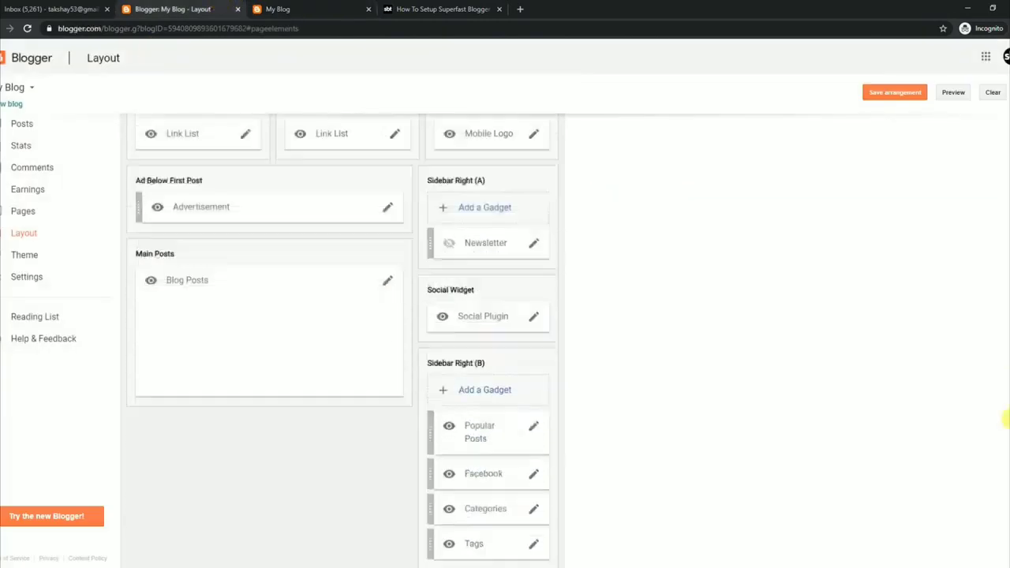
pyautogui.scroll(-2, 1007, 442)
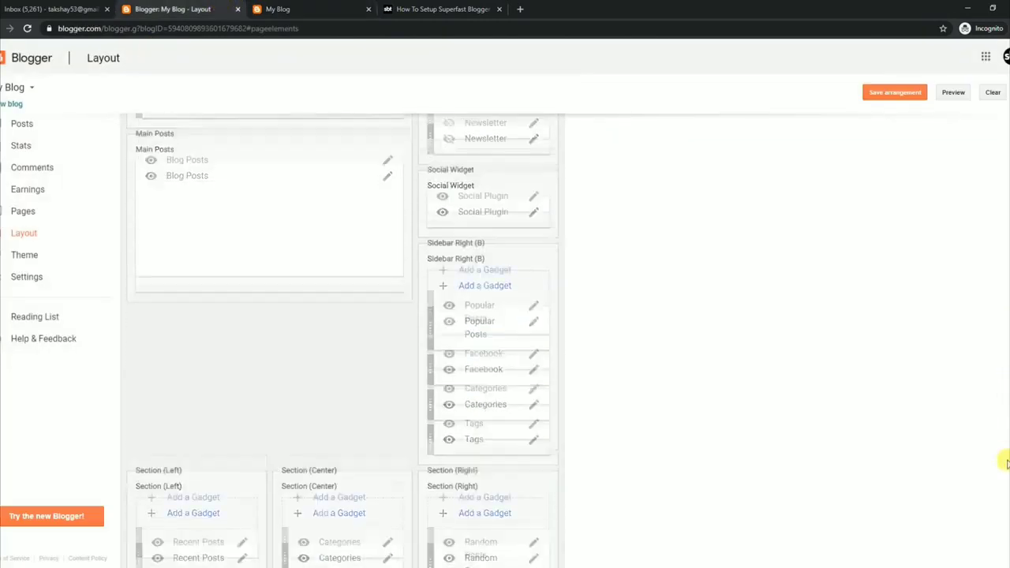
pyautogui.click(479, 272)
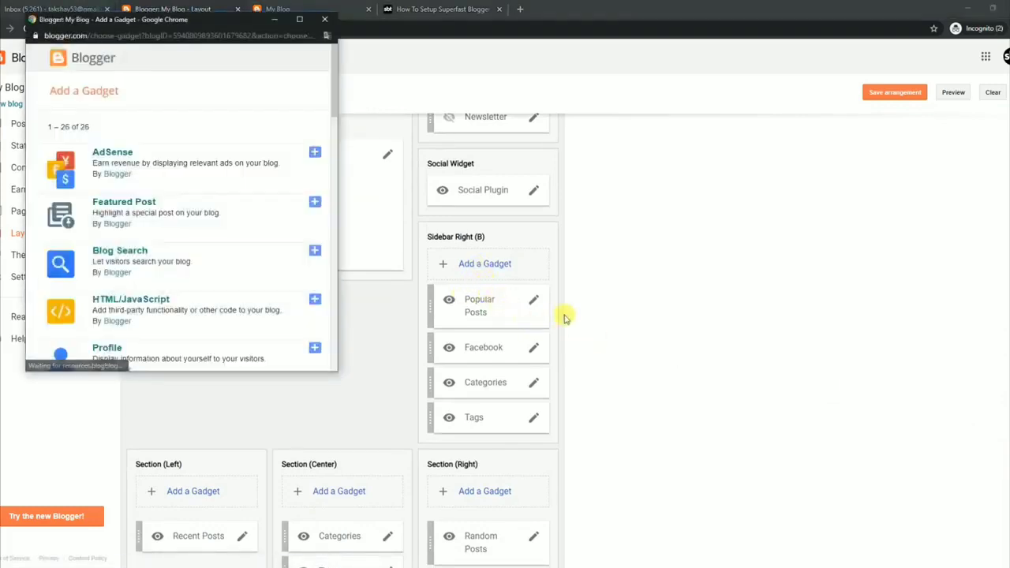
pyautogui.click(315, 300)
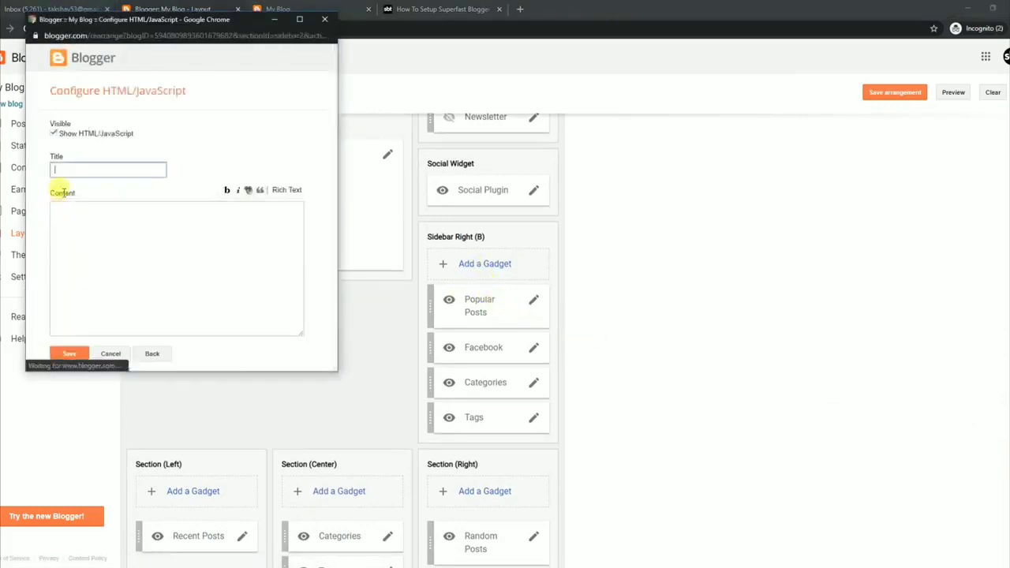
pyautogui.rightClick(78, 213)
pyautogui.click(113, 309)
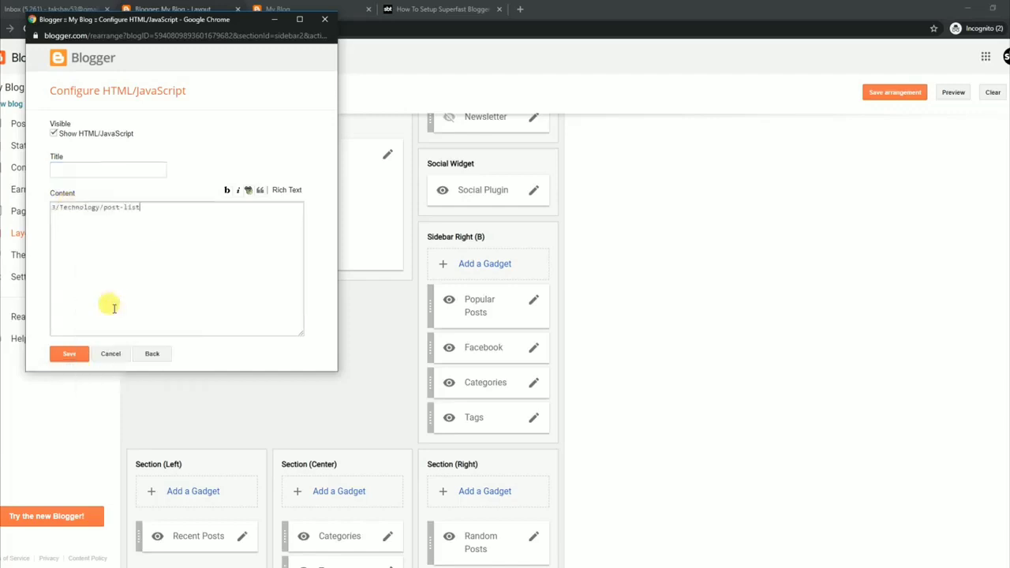
pyautogui.click(87, 355)
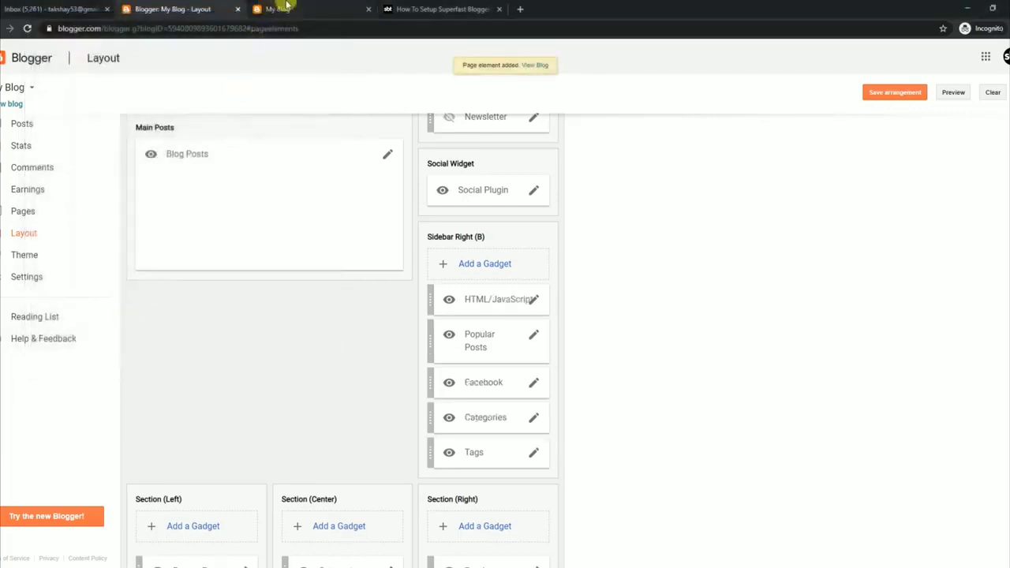
pyautogui.click(287, 4)
pyautogui.click(28, 30)
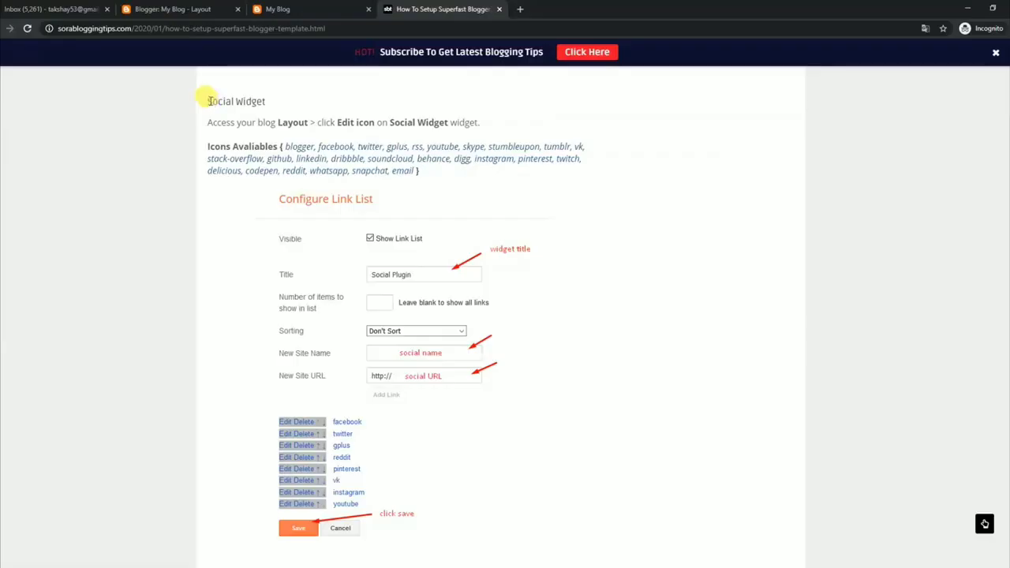
# - Read the guide's Social Widget instructions and available icon names, and view the Social Plugin icons on the live blog
pyautogui.moveTo(209, 101); pyautogui.dragTo(483, 127)
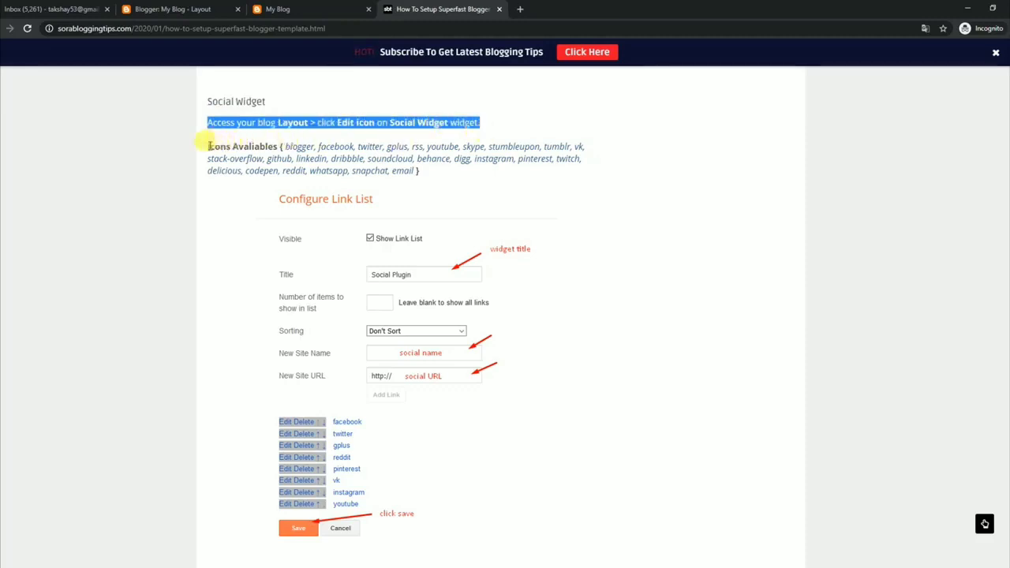
pyautogui.moveTo(207, 145); pyautogui.dragTo(434, 181)
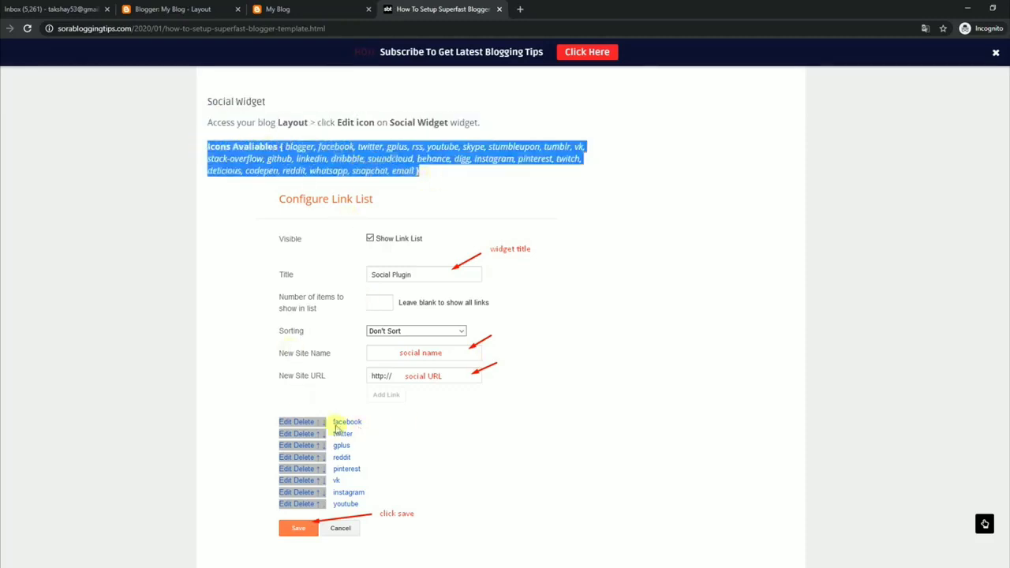
pyautogui.click(304, 8)
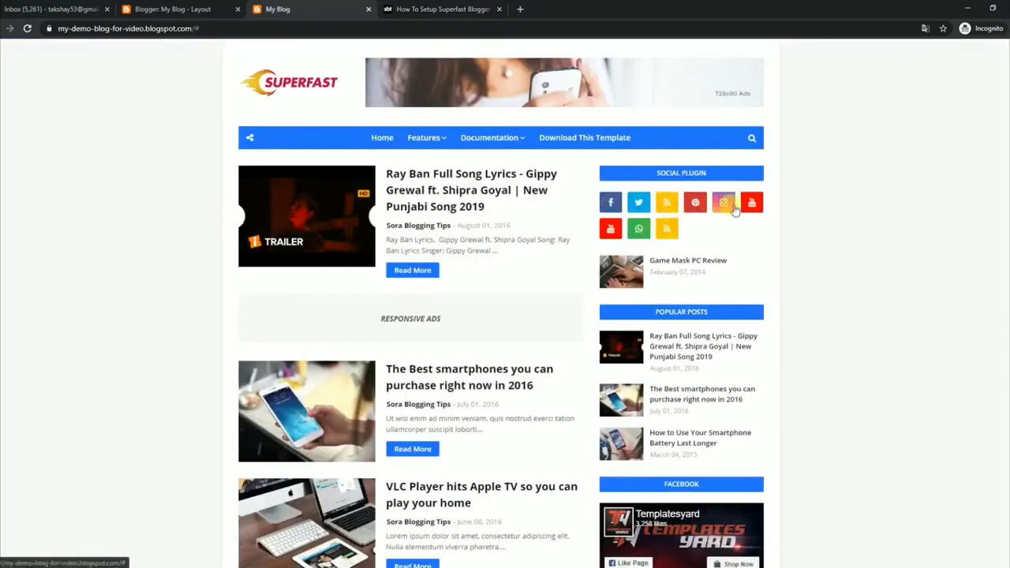
# - Delete the facebook link from the Social Plugin gadget's link list, save the gadget and reload the live blog
pyautogui.click(184, 6)
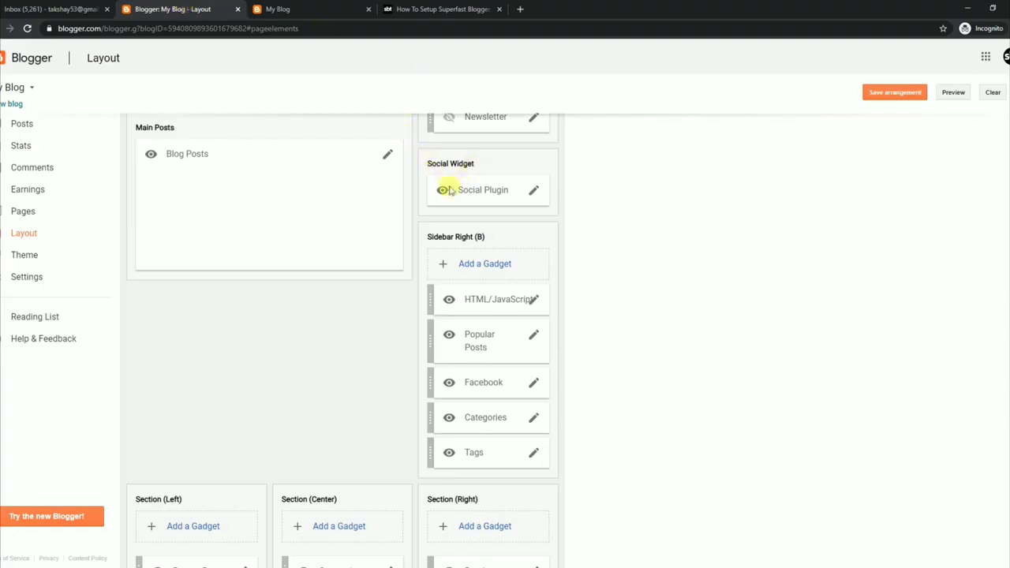
pyautogui.click(534, 194)
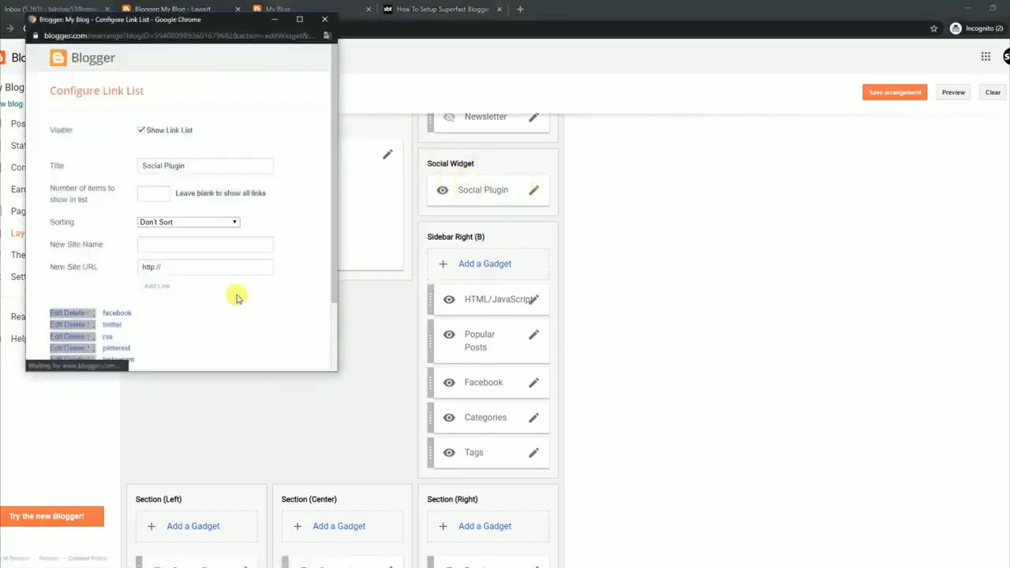
pyautogui.moveTo(336, 231); pyautogui.dragTo(331, 329)
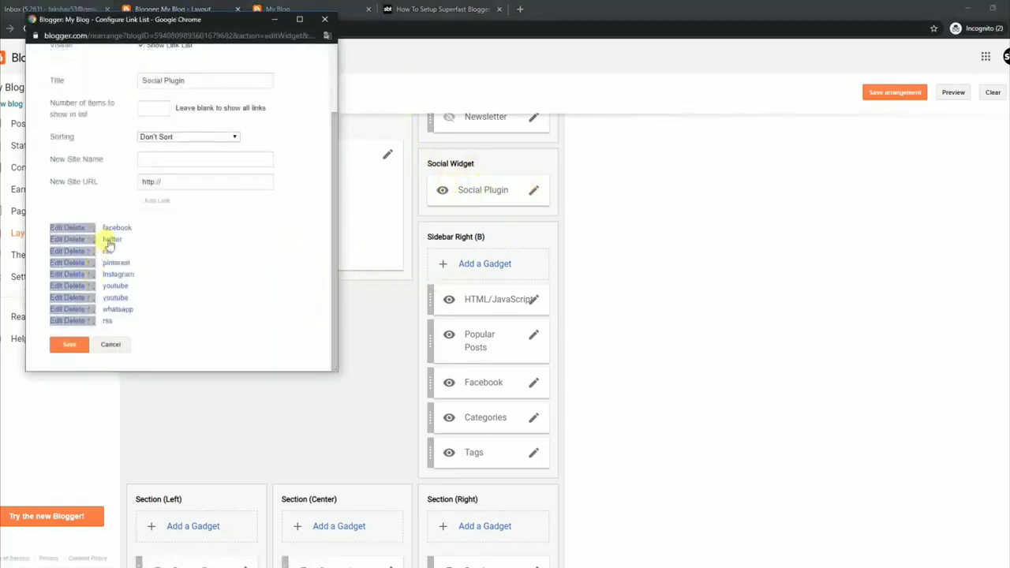
pyautogui.click(71, 227)
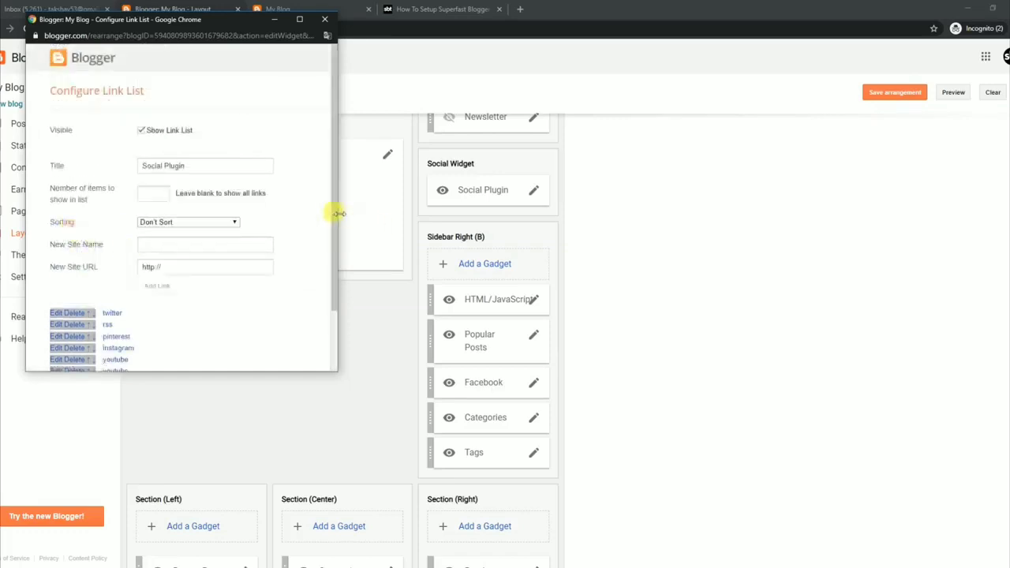
pyautogui.moveTo(335, 229); pyautogui.dragTo(335, 316)
pyautogui.click(68, 342)
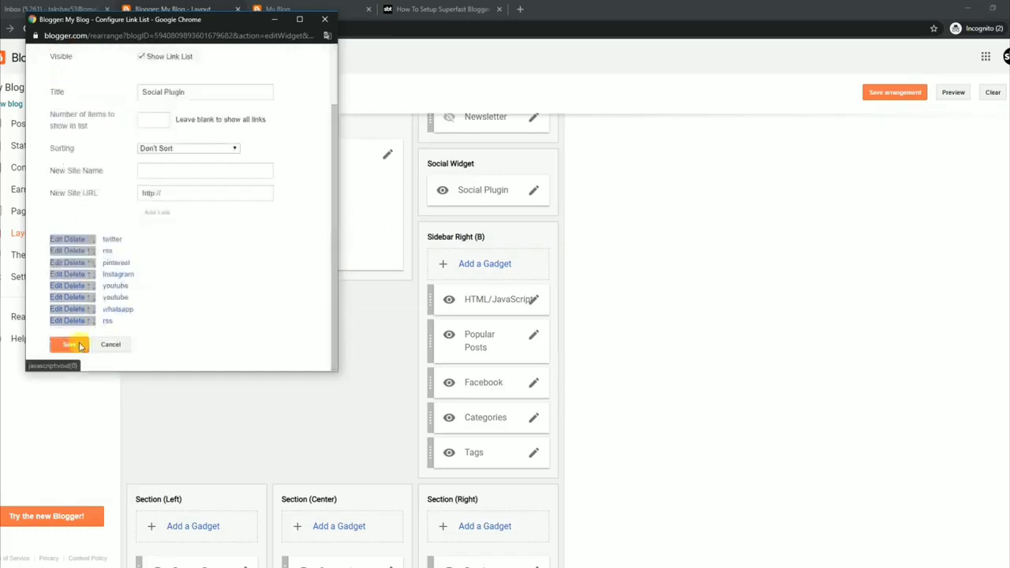
pyautogui.click(308, 9)
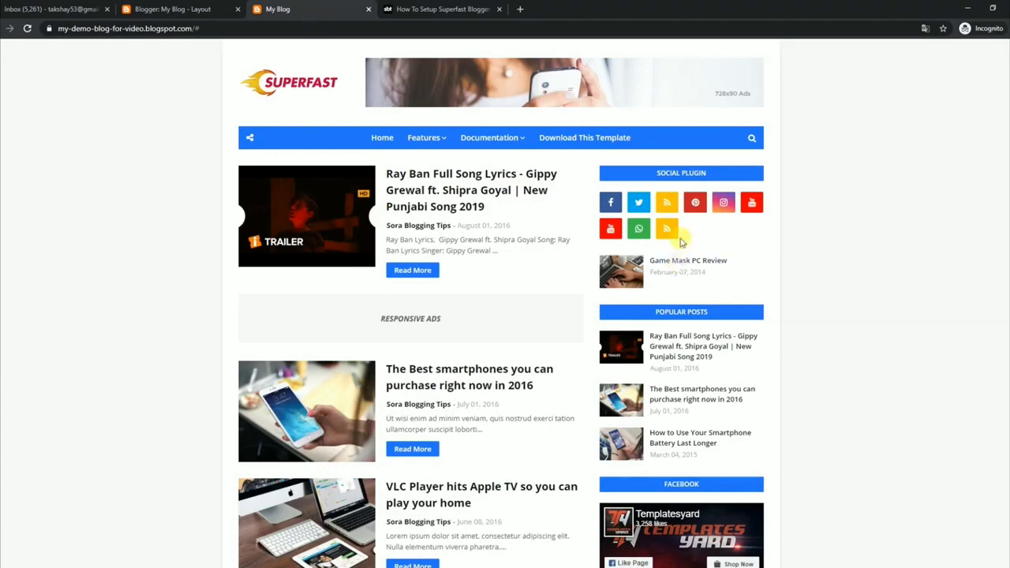
pyautogui.click(26, 28)
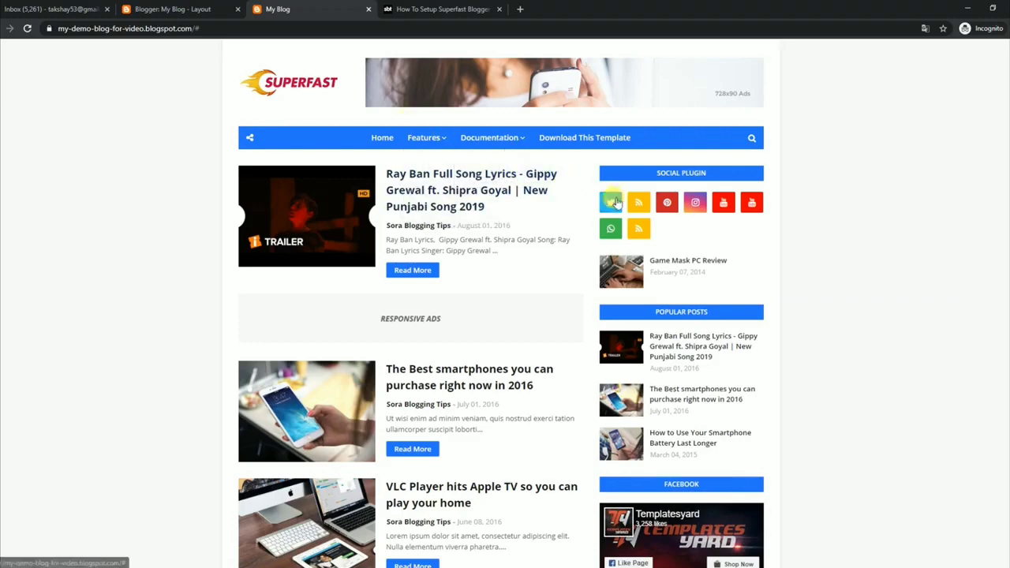
# - Add a new link named "facebook" to the Social Plugin gadget, save it and reload the live blog
pyautogui.click(221, 8)
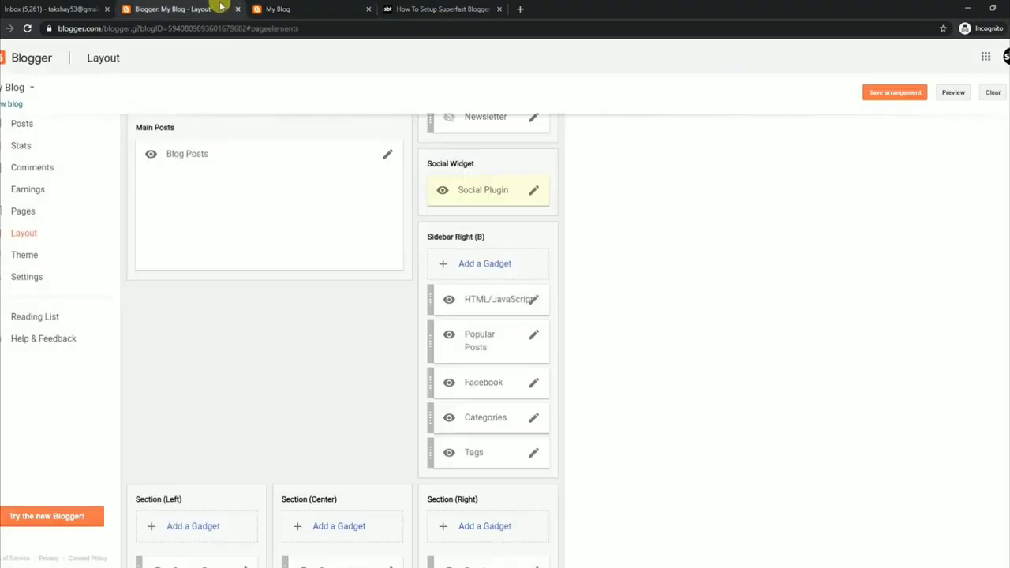
pyautogui.click(533, 191)
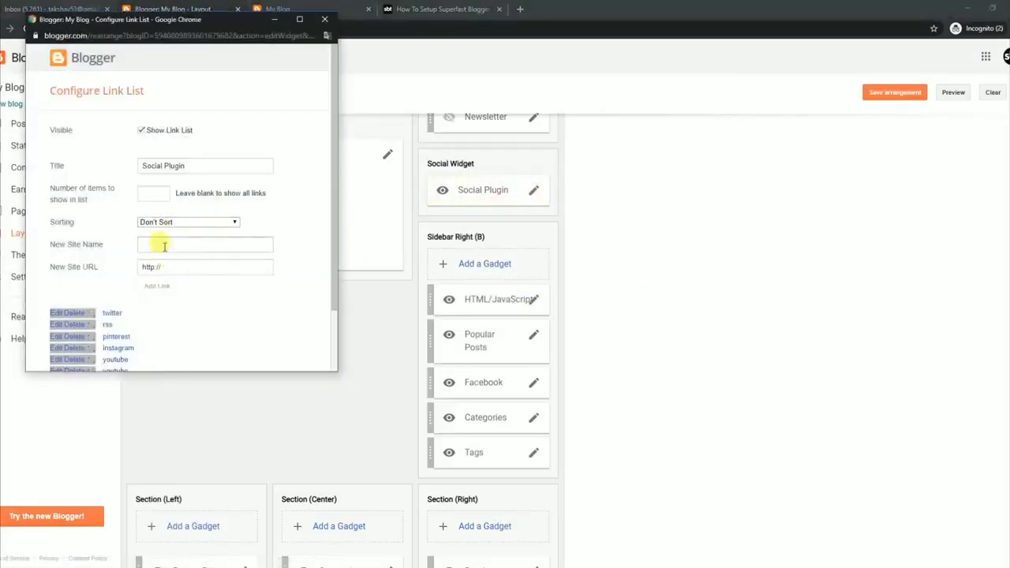
pyautogui.click(166, 245)
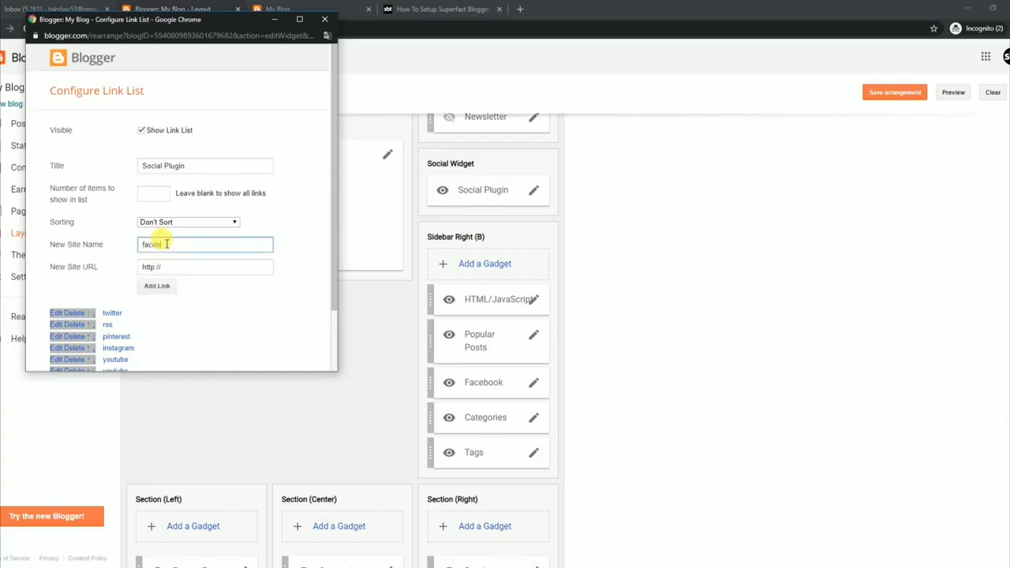
pyautogui.click(157, 286)
pyautogui.scroll(-2, 183, 357)
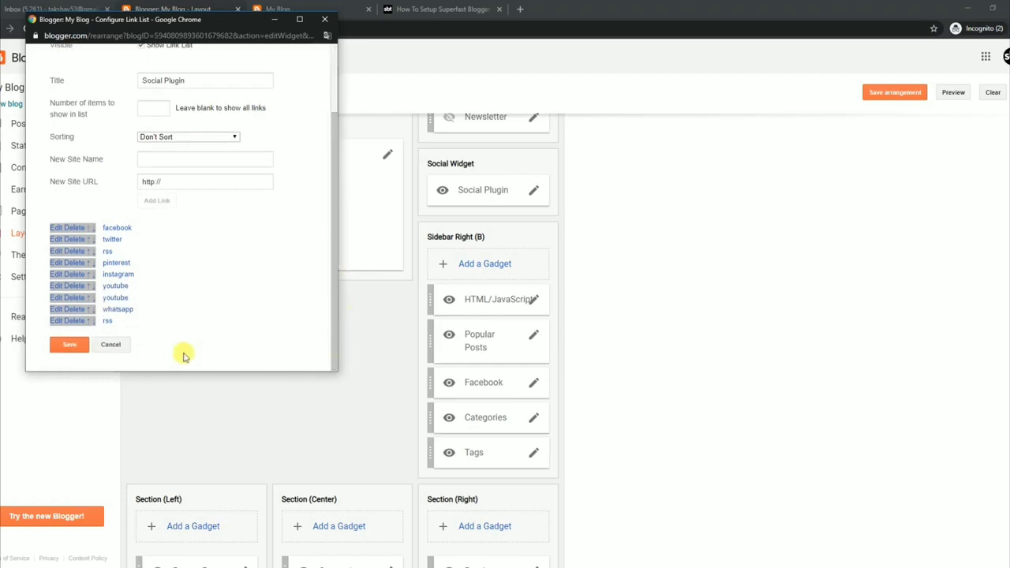
pyautogui.click(70, 345)
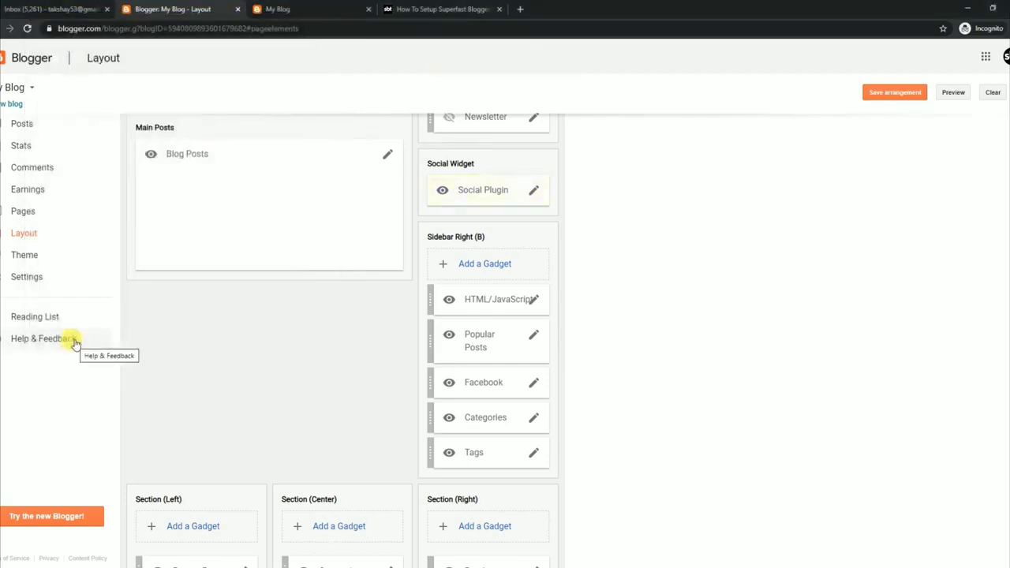
pyautogui.click(332, 8)
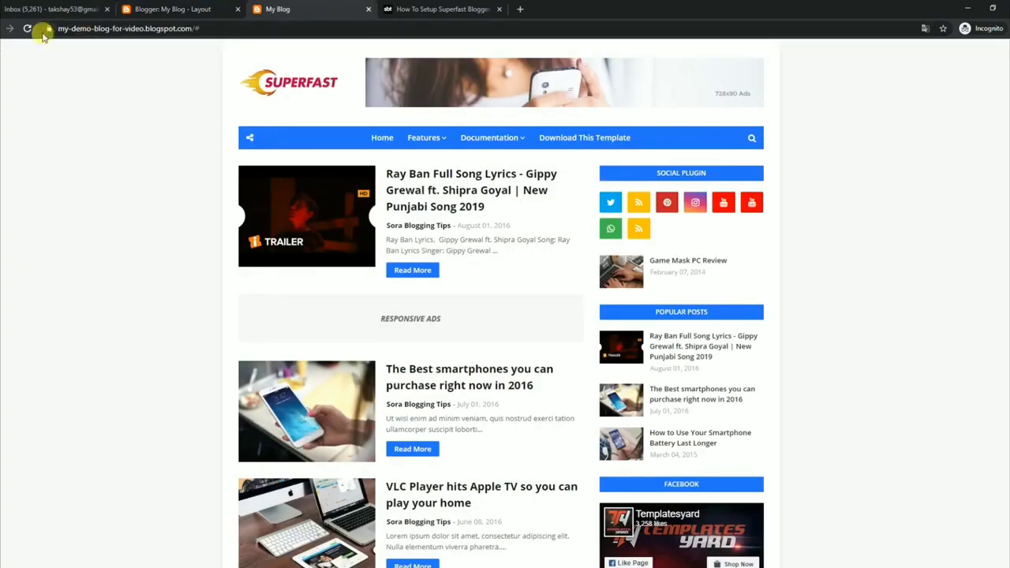
pyautogui.click(28, 29)
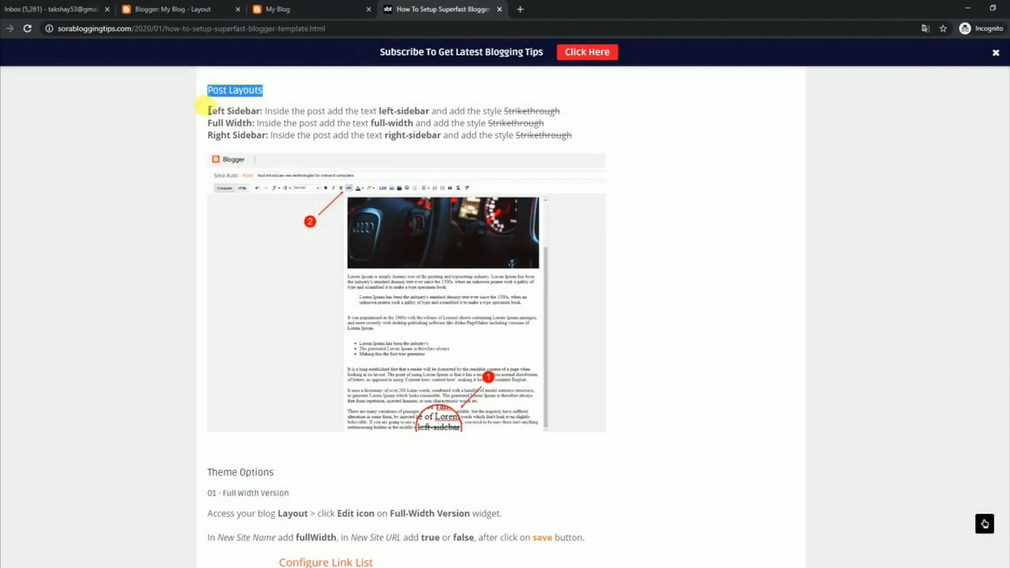
# - Read the Left Sidebar, Full Width and Right Sidebar instructions in the guide's Post Layouts section
pyautogui.moveTo(210, 111); pyautogui.dragTo(562, 113)
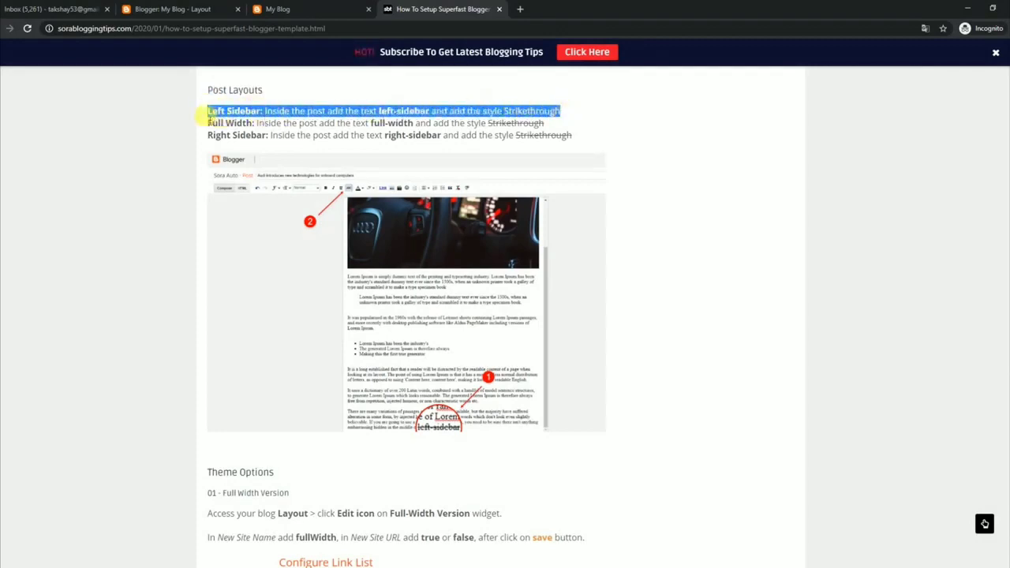
pyautogui.moveTo(209, 121); pyautogui.dragTo(552, 124)
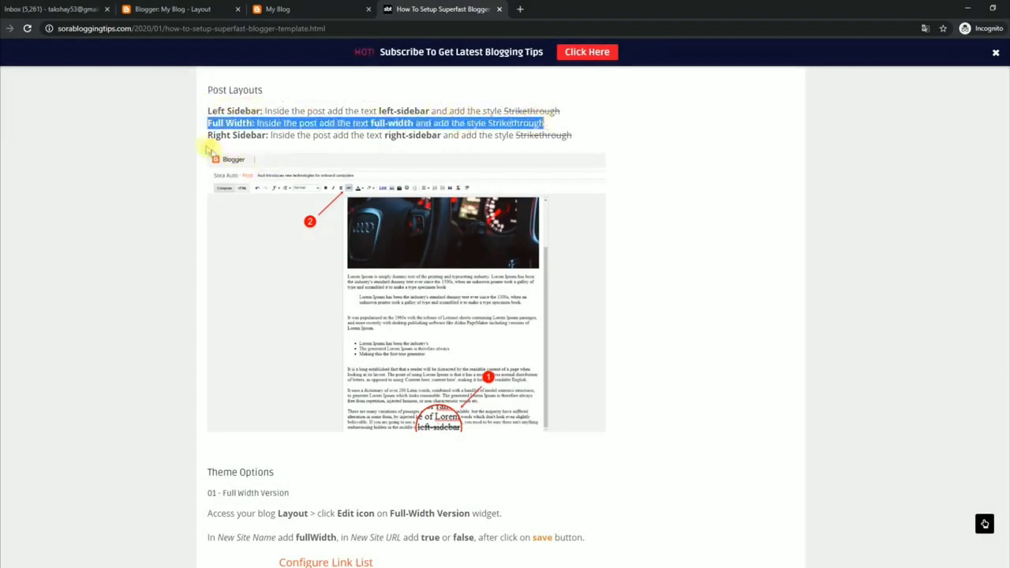
pyautogui.moveTo(207, 136); pyautogui.dragTo(573, 135)
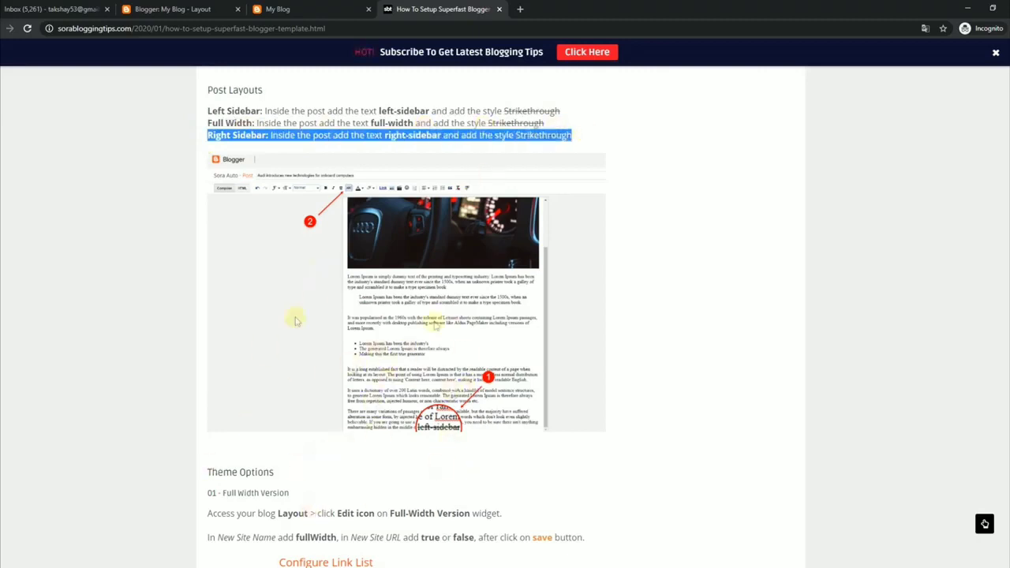
# - Open the "Ray Ban Full Song Lyrics" post for editing from the blog's list of posts
pyautogui.click(218, 5)
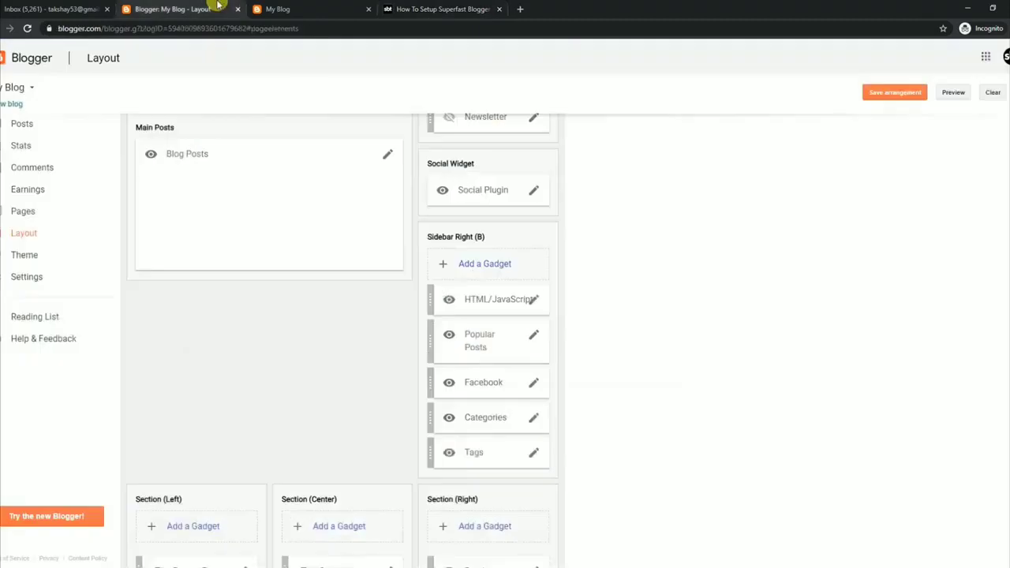
pyautogui.click(26, 129)
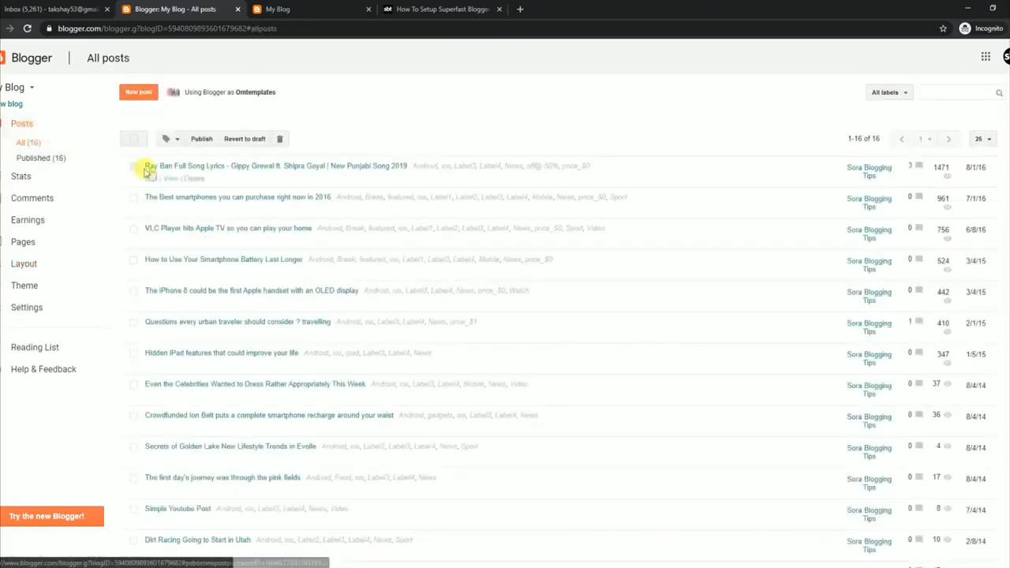
pyautogui.click(150, 179)
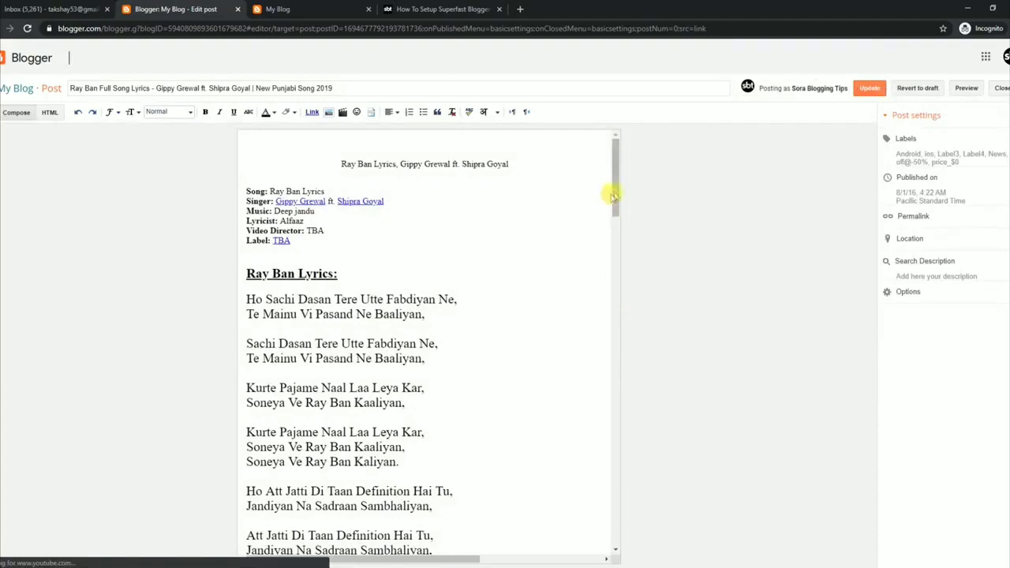
# - Change the struck-through layout text above the embedded trailer video in the post from "right-sidebar" to "left-sidebar"
pyautogui.moveTo(614, 196); pyautogui.dragTo(627, 541)
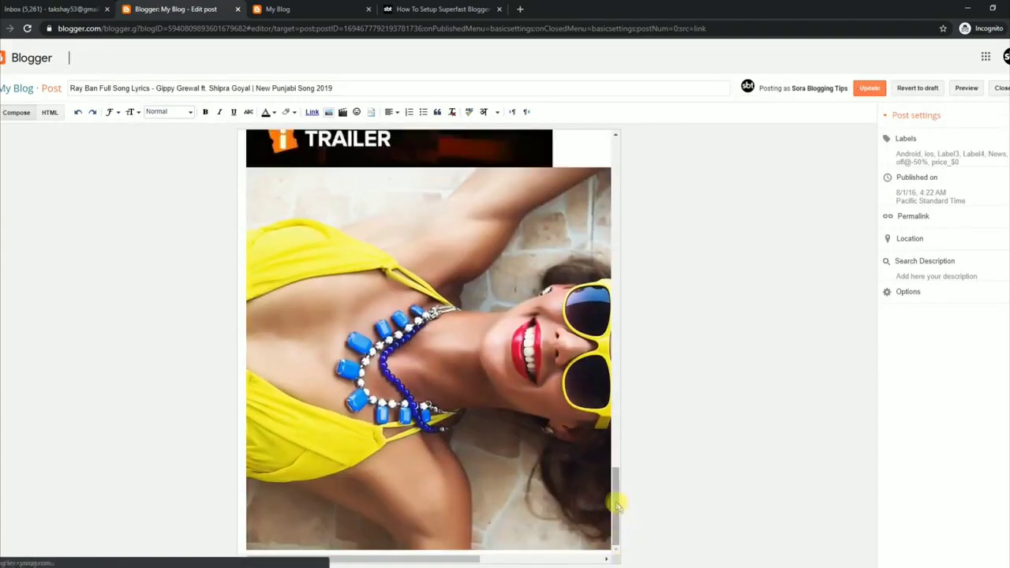
pyautogui.moveTo(618, 506); pyautogui.dragTo(620, 453)
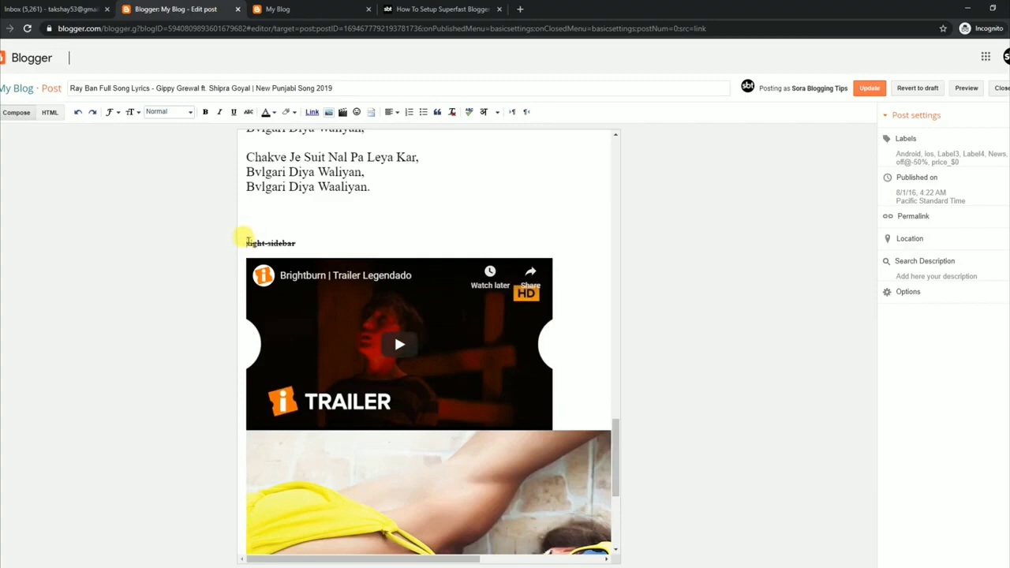
pyautogui.moveTo(245, 242); pyautogui.dragTo(296, 243)
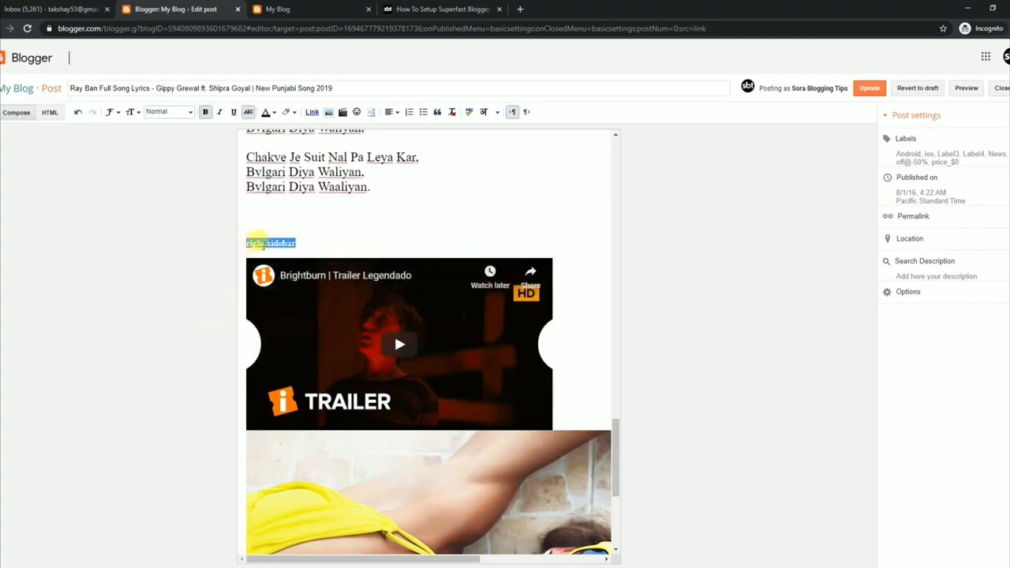
pyautogui.click(273, 244)
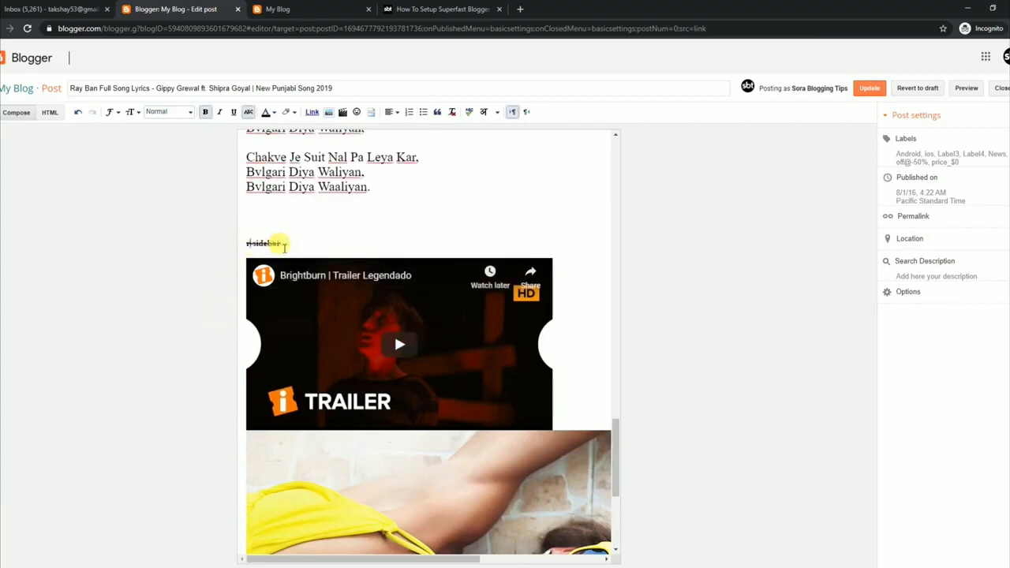
pyautogui.press('BackSpace')
pyautogui.press('BackSpace')
pyautogui.press('BackSpace')
pyautogui.write('left')
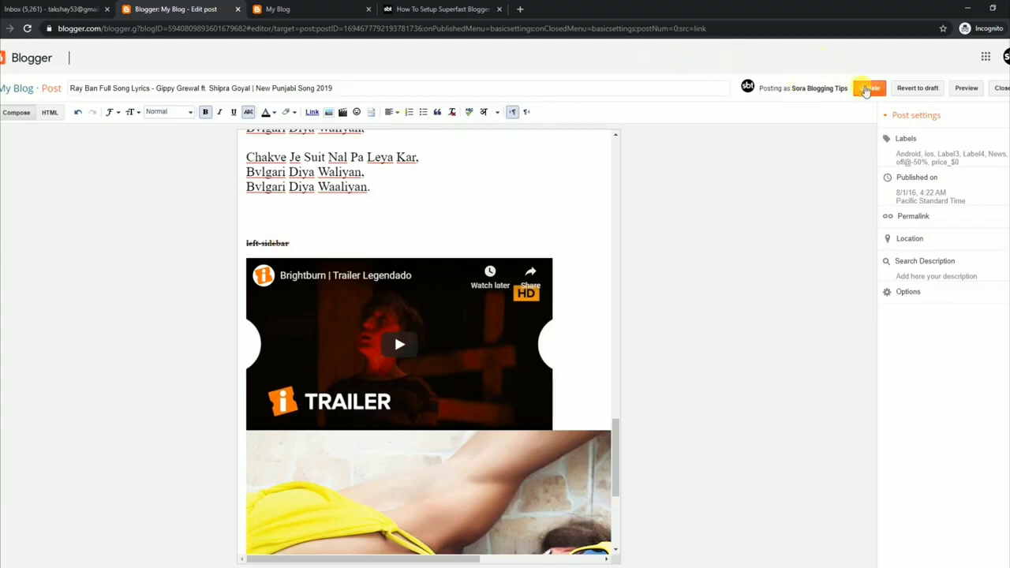
# - Update the edited post and view the published "Ray Ban Full Song Lyrics" post from the list of posts
pyautogui.click(868, 88)
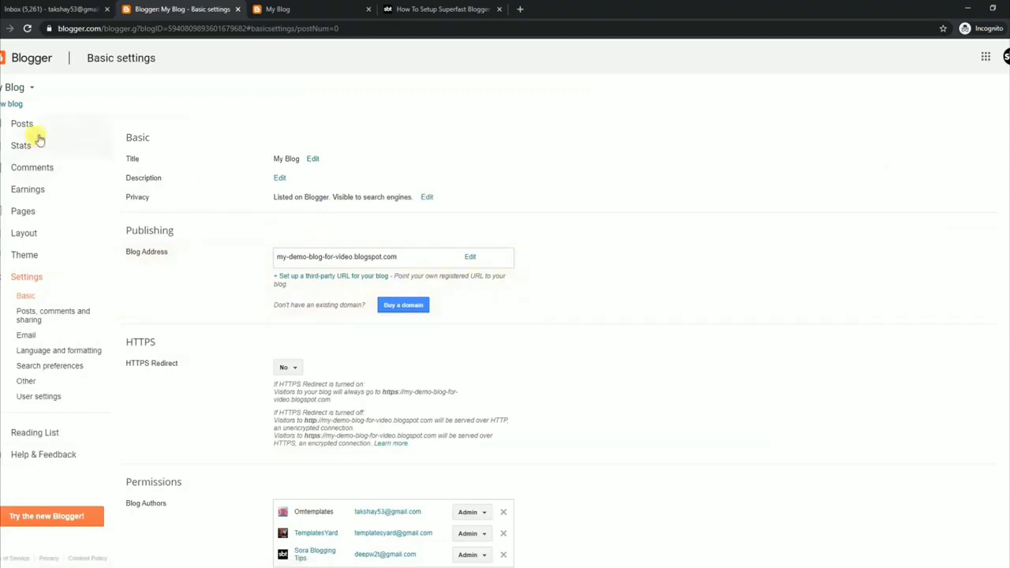
pyautogui.click(24, 127)
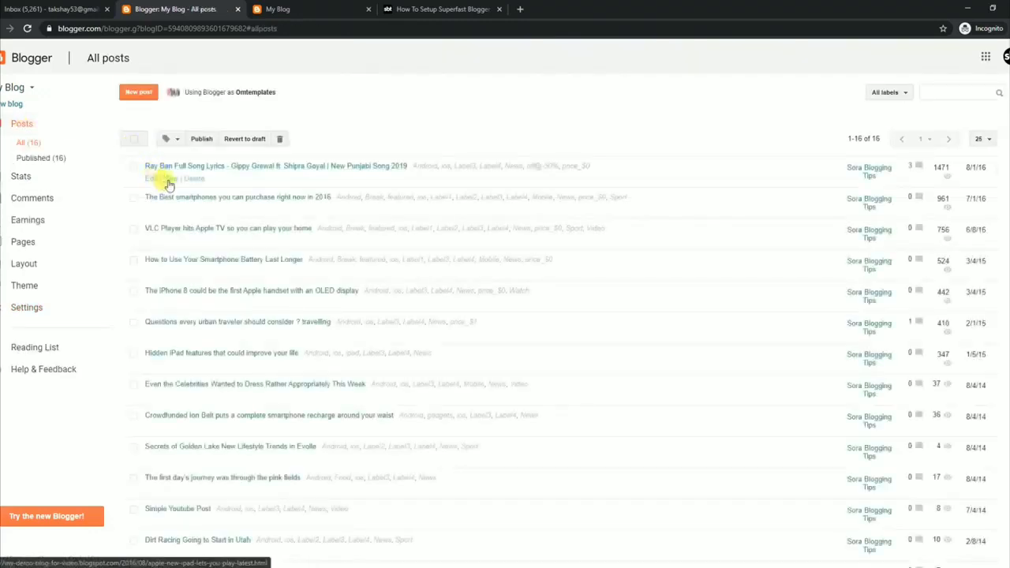
pyautogui.click(167, 181)
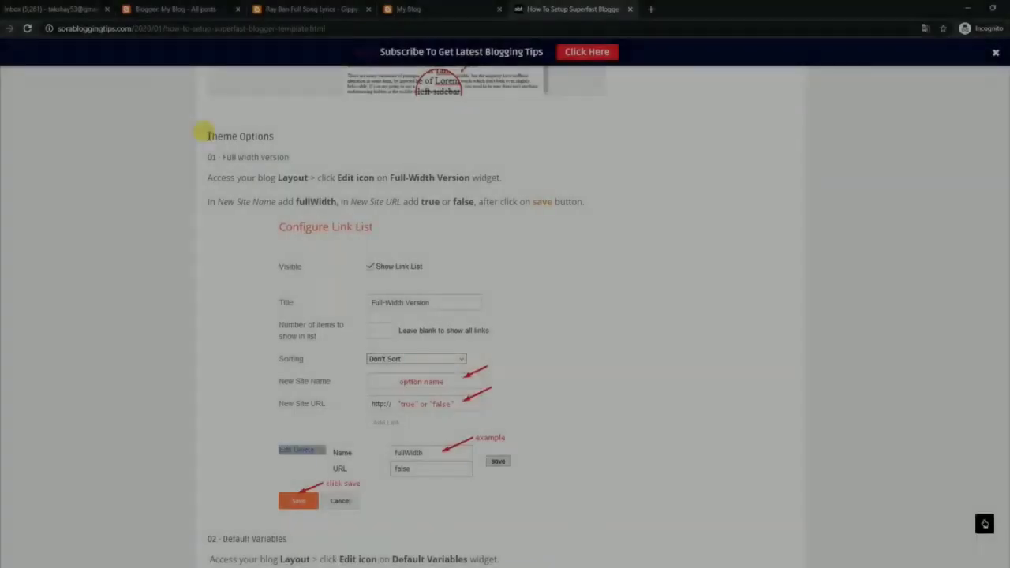
# - Read the Full Width Version instructions in the guide's Theme Options section
pyautogui.moveTo(206, 136); pyautogui.dragTo(270, 134)
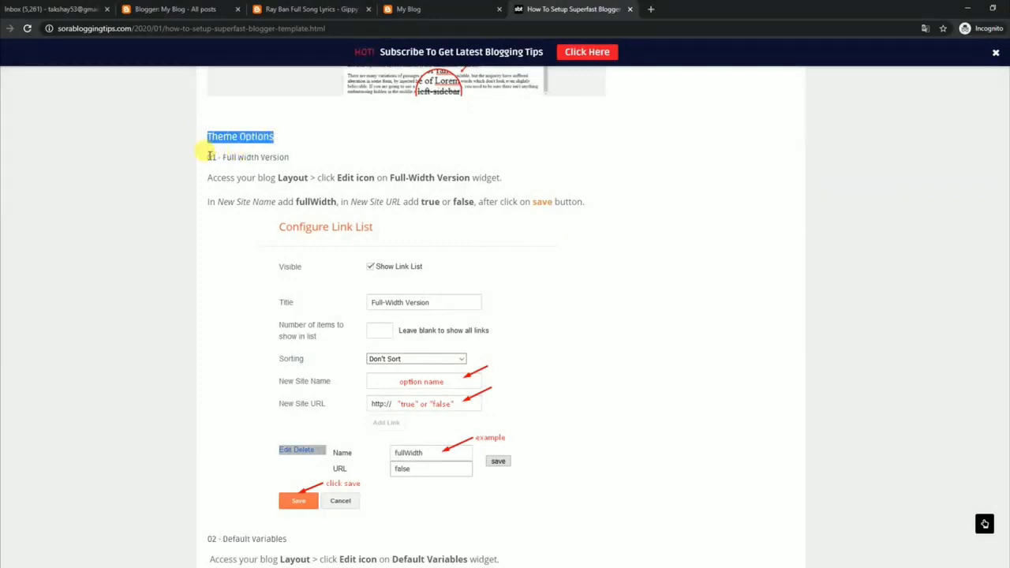
pyautogui.moveTo(208, 156); pyautogui.dragTo(280, 157)
pyautogui.moveTo(208, 178); pyautogui.dragTo(503, 180)
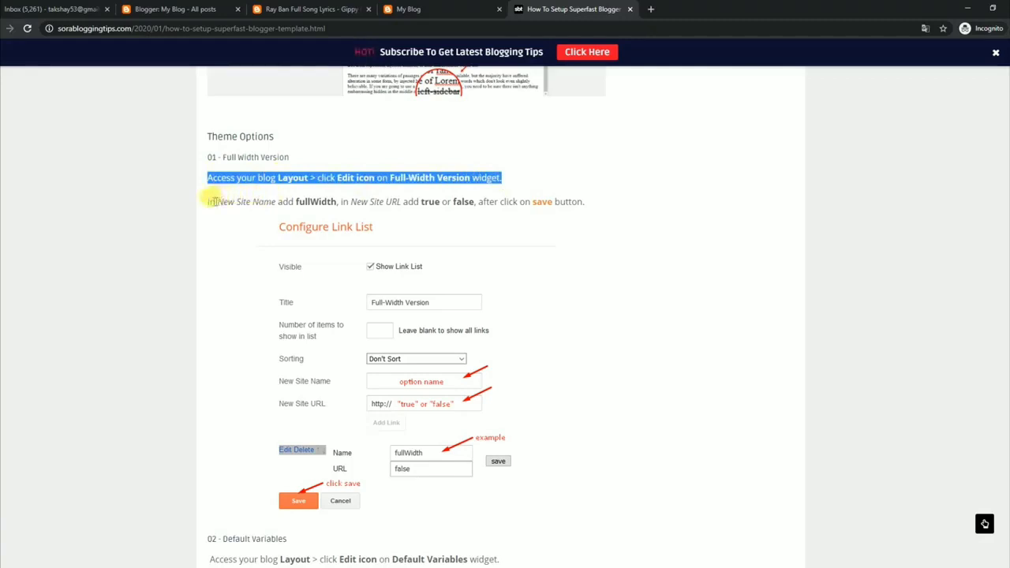
pyautogui.moveTo(209, 202); pyautogui.dragTo(583, 203)
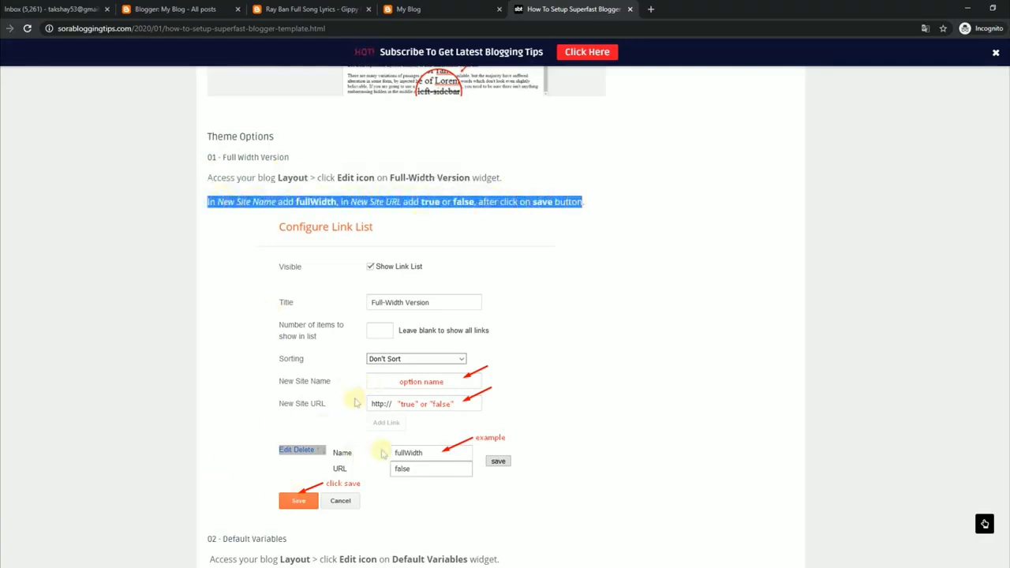
# - Set the fullWidth link's URL to true in the layout's Full-Width Version gadget, save it and view the live blog
pyautogui.click(212, 8)
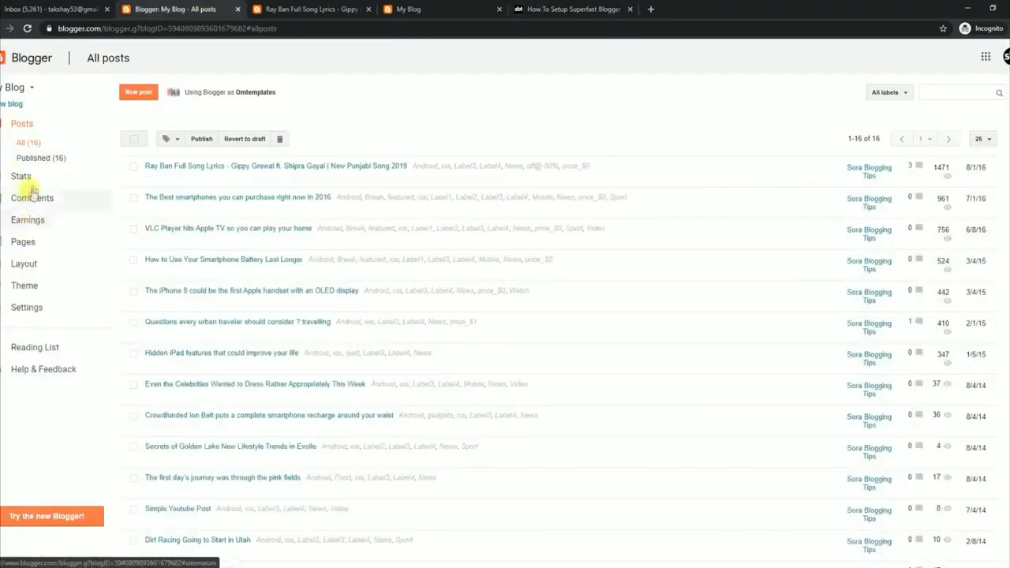
pyautogui.click(25, 264)
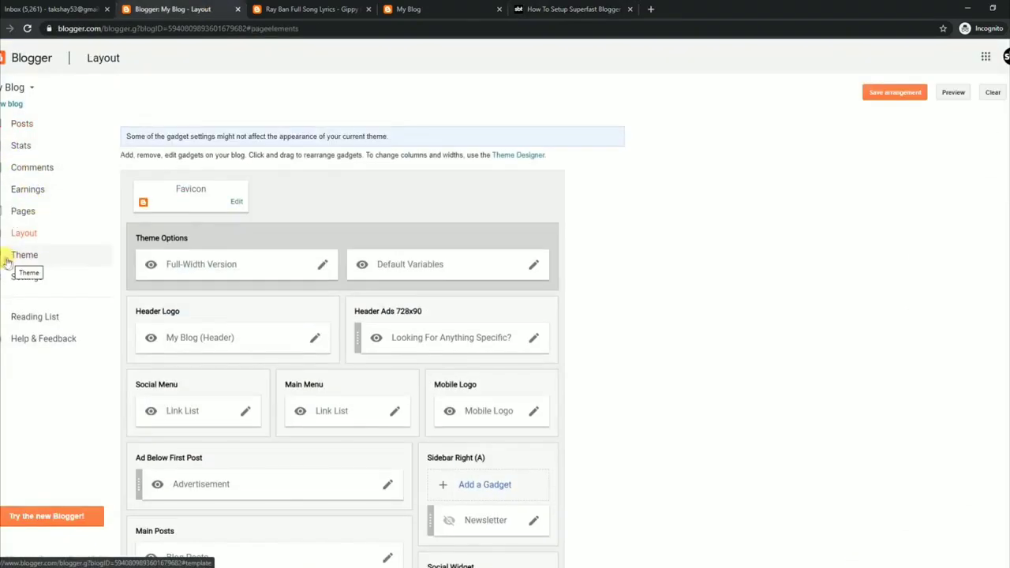
pyautogui.click(323, 266)
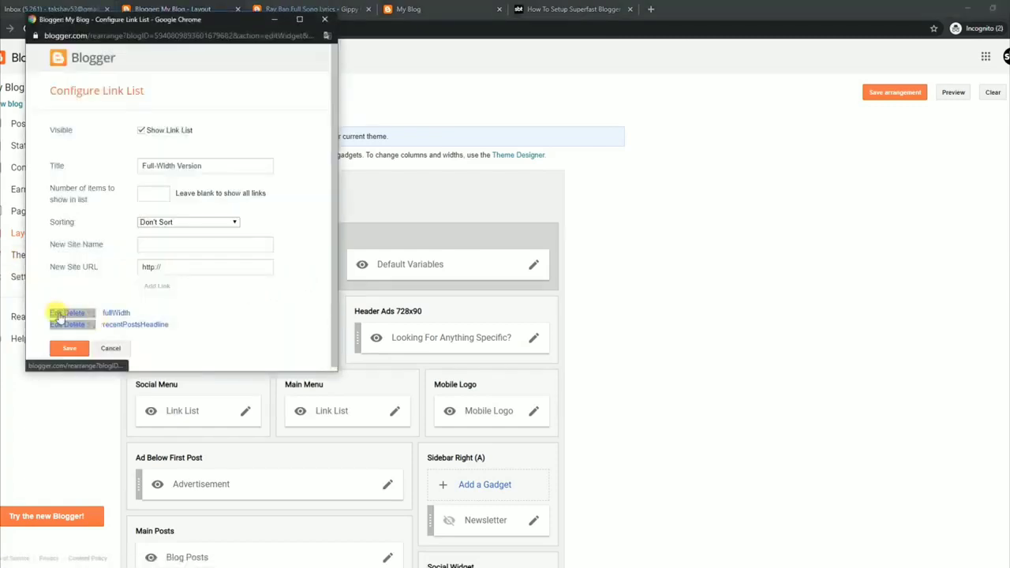
pyautogui.click(57, 313)
pyautogui.scroll(-1, 332, 274)
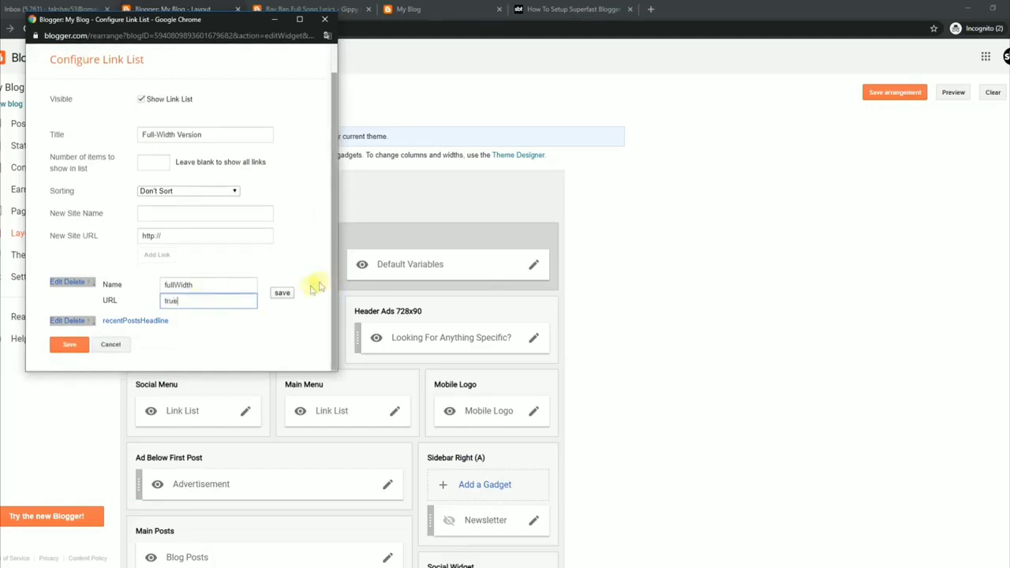
pyautogui.click(286, 292)
pyautogui.click(76, 352)
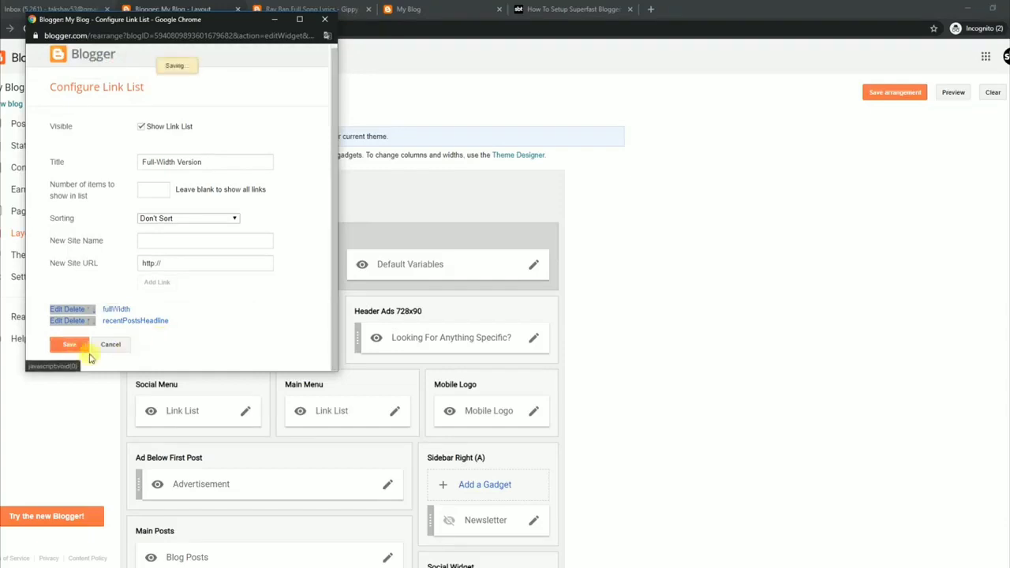
pyautogui.click(313, 11)
pyautogui.click(297, 85)
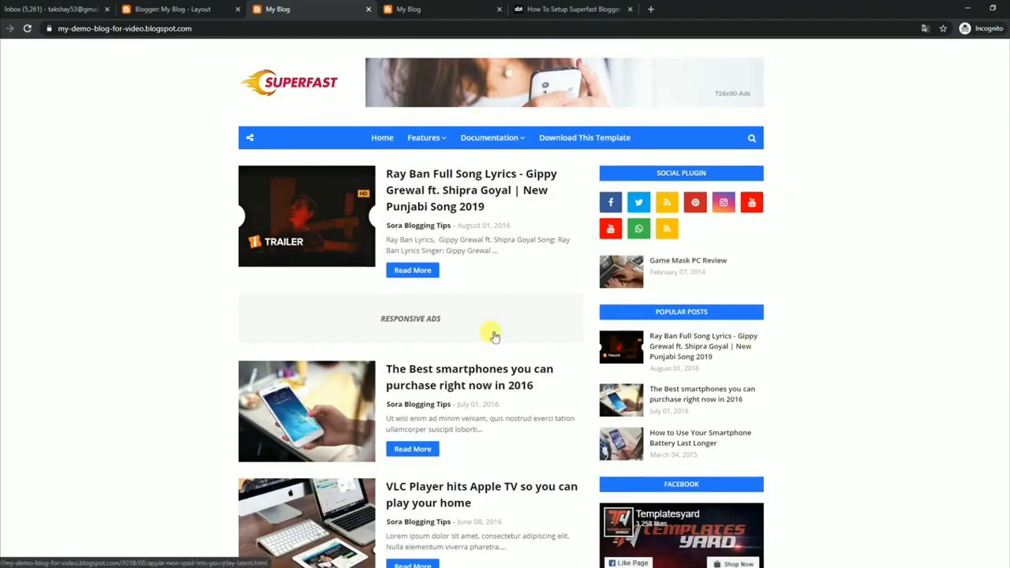
# - Read the guide's Default Variables instructions on posts per page, fixed sidebar, comments system and Disqus shortname, and dismiss the security alert
pyautogui.click(578, 7)
pyautogui.scroll(-5, 989, 361)
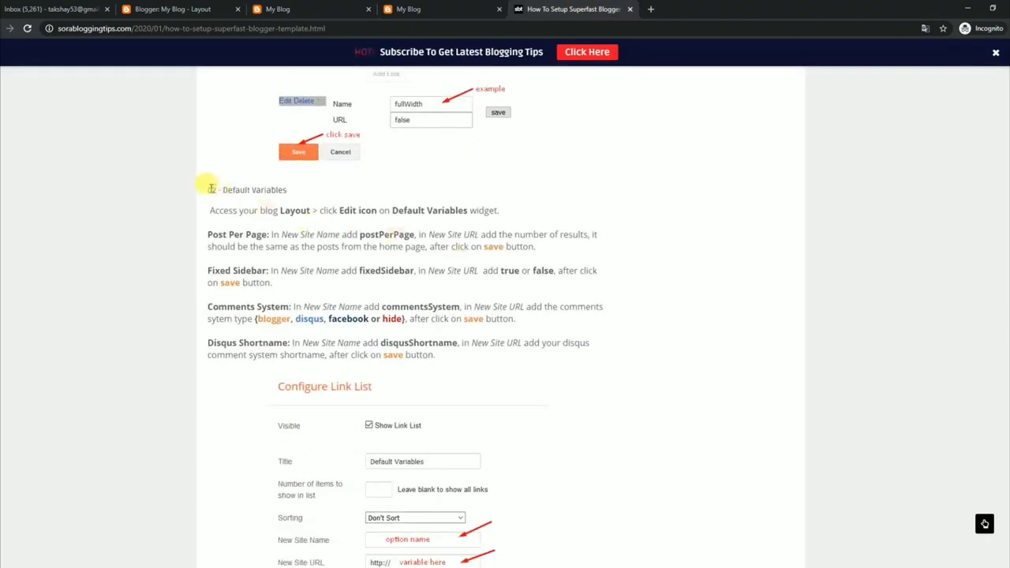
pyautogui.moveTo(208, 190); pyautogui.dragTo(279, 191)
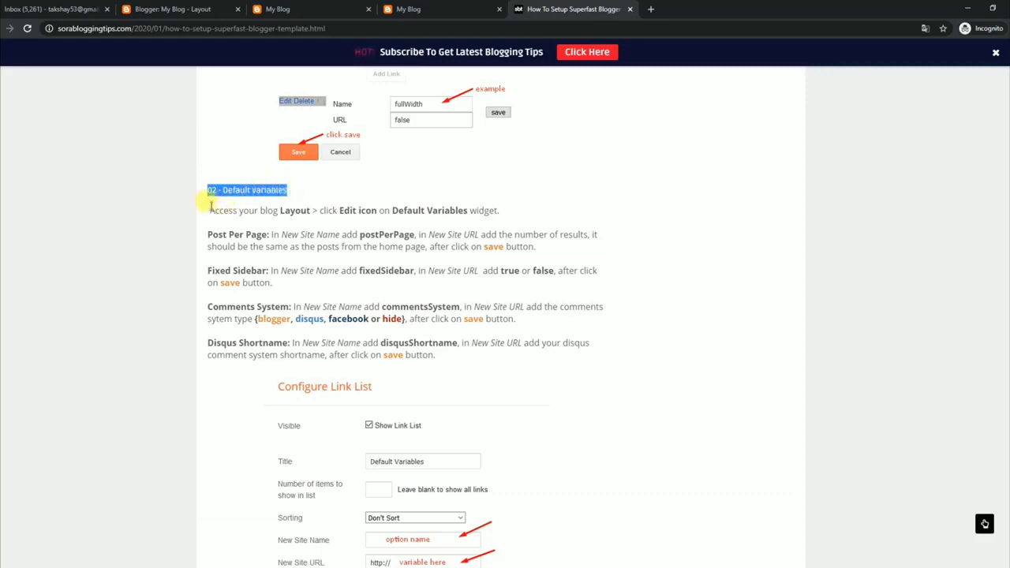
pyautogui.moveTo(211, 208); pyautogui.dragTo(488, 213)
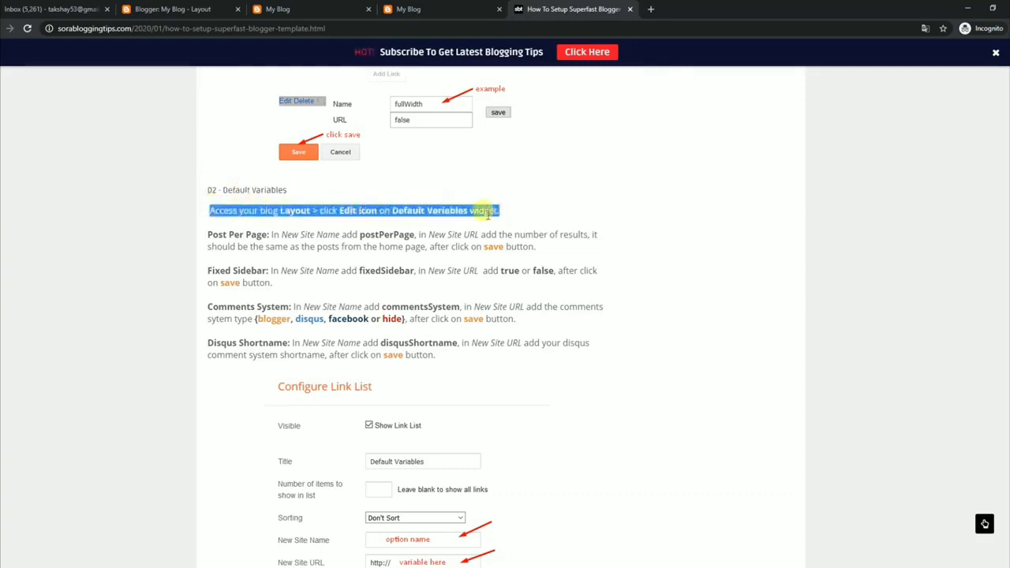
pyautogui.moveTo(203, 232); pyautogui.dragTo(545, 253)
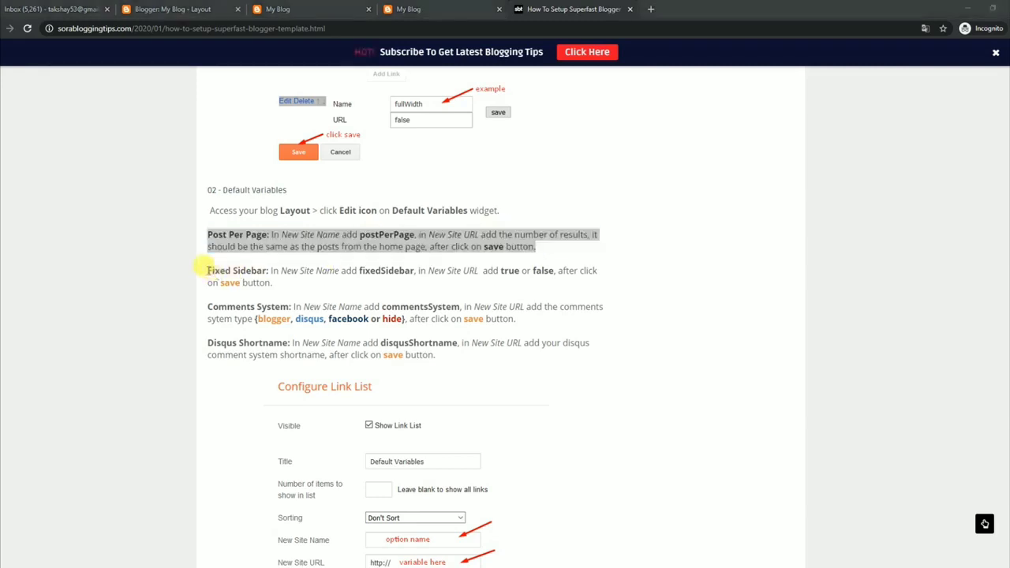
pyautogui.moveTo(204, 270); pyautogui.dragTo(588, 283)
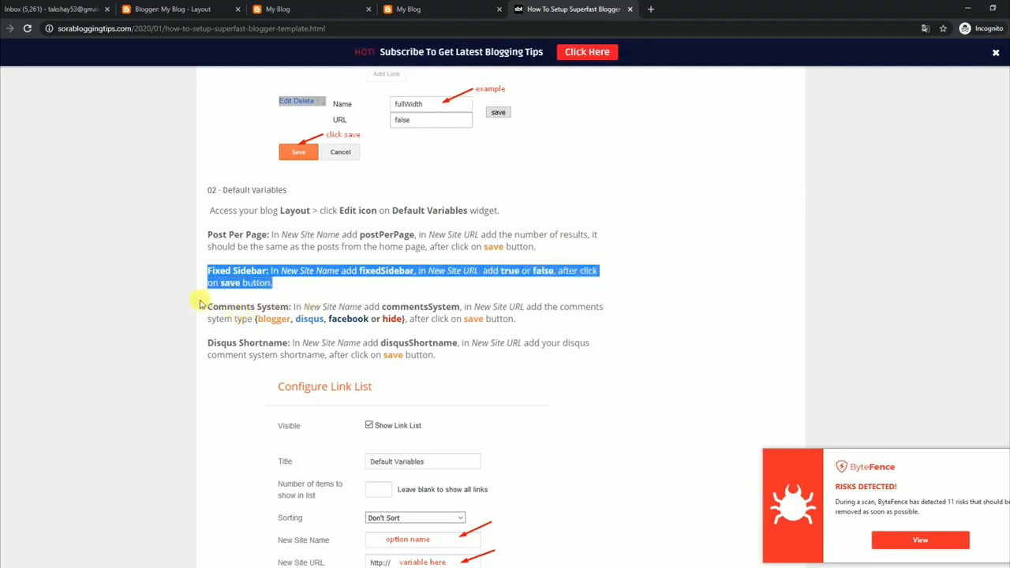
pyautogui.moveTo(208, 306); pyautogui.dragTo(533, 319)
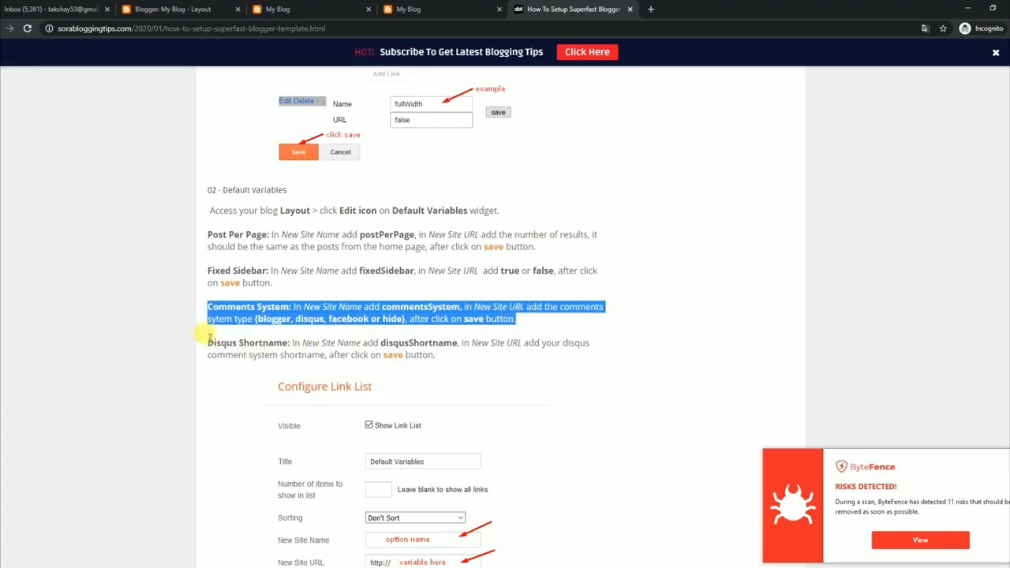
pyautogui.moveTo(209, 339); pyautogui.dragTo(484, 356)
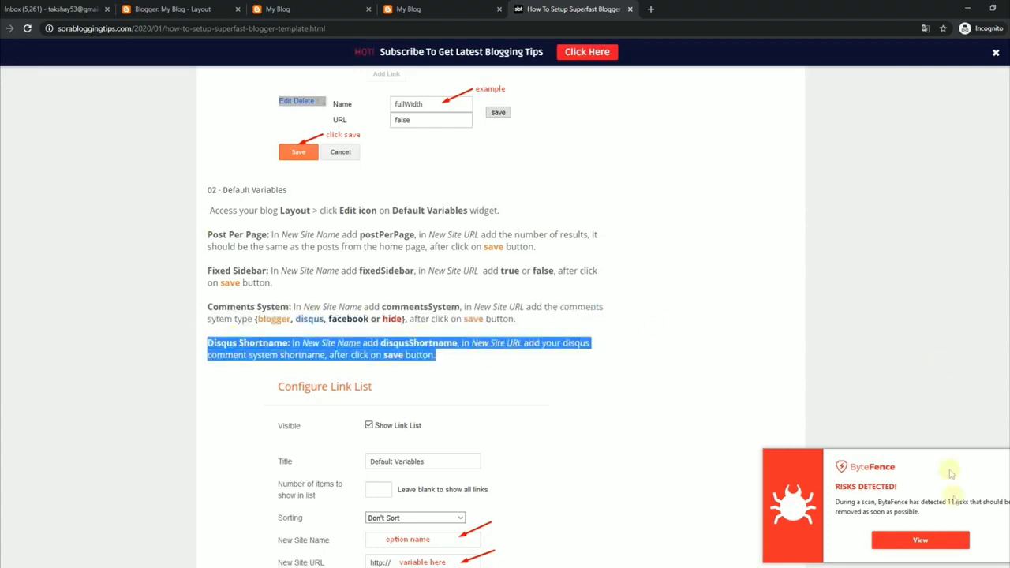
pyautogui.click(1005, 460)
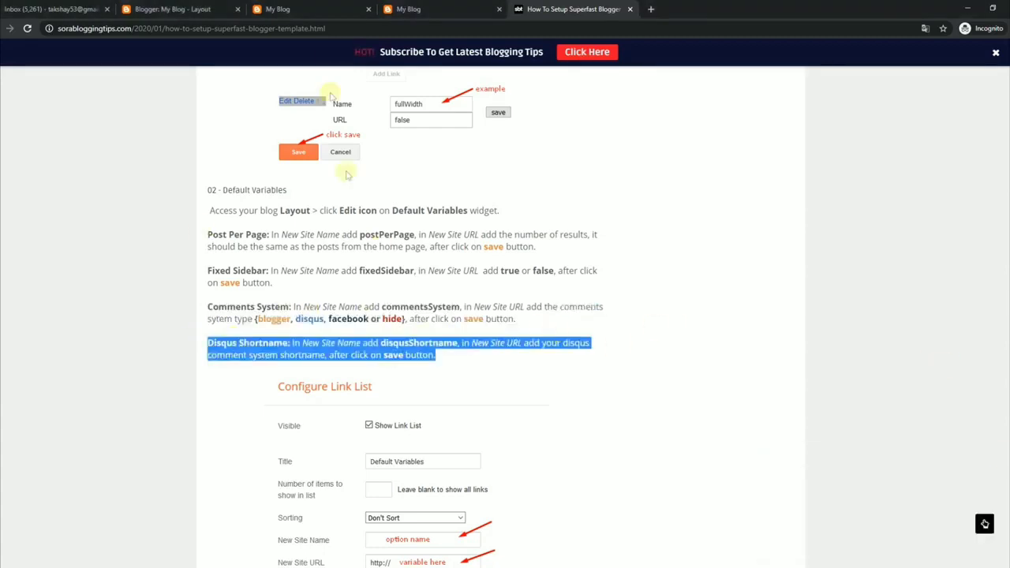
# - Open the layout's Default Variables gadget and expand its disqusShortname and commentsSystem links for editing
pyautogui.click(312, 8)
pyautogui.click(169, 8)
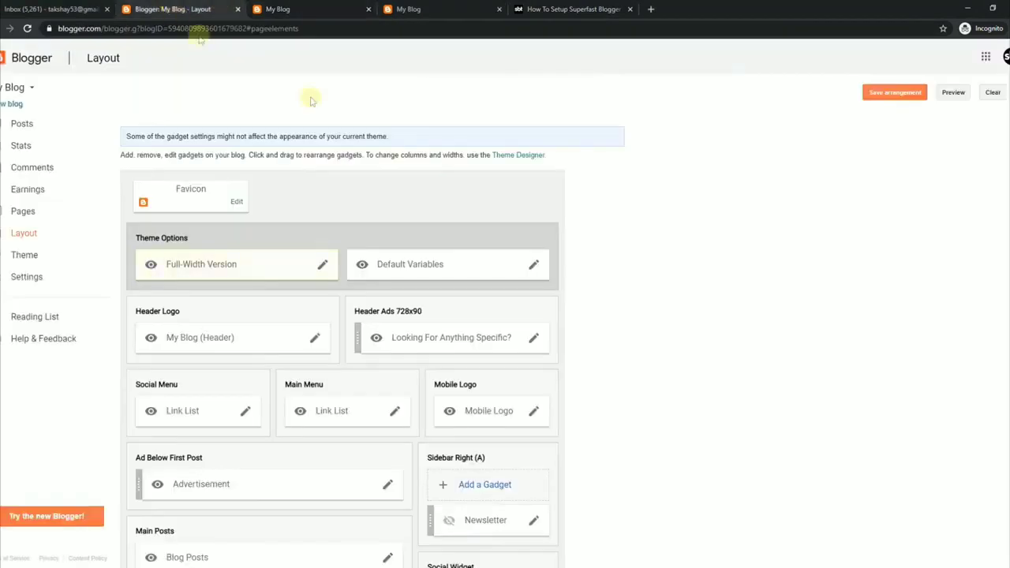
pyautogui.click(533, 265)
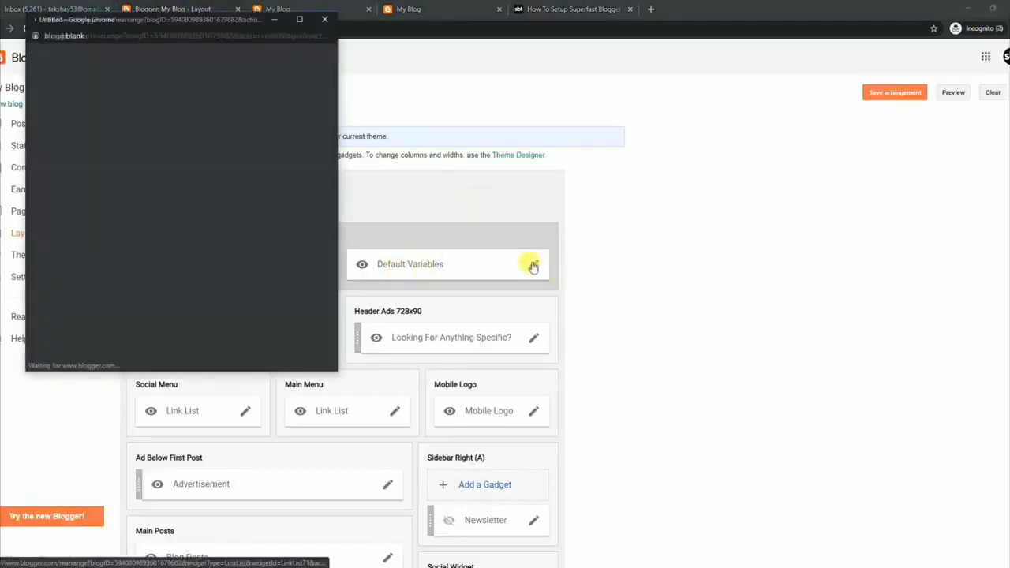
pyautogui.moveTo(332, 196); pyautogui.dragTo(350, 289)
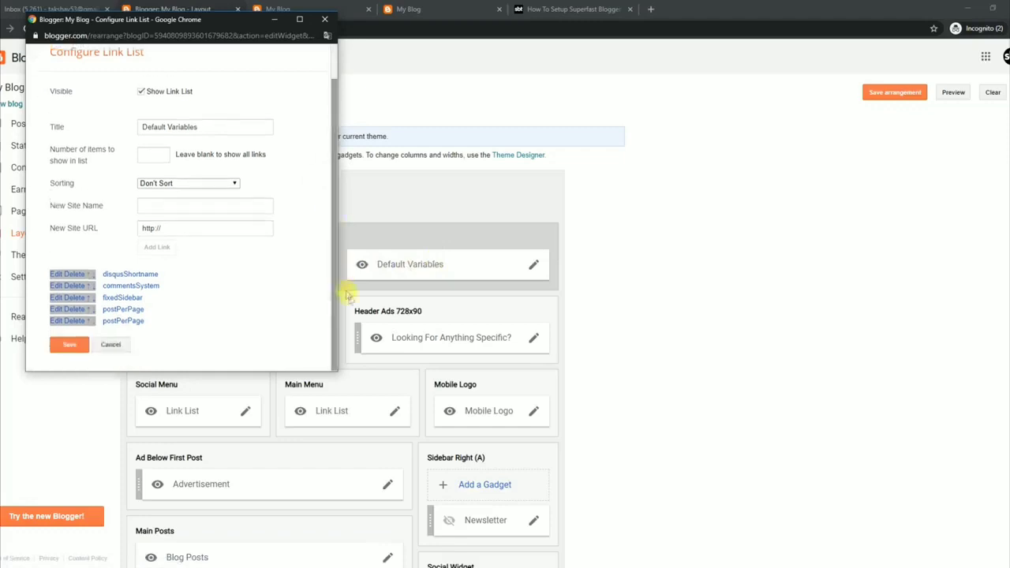
pyautogui.click(53, 271)
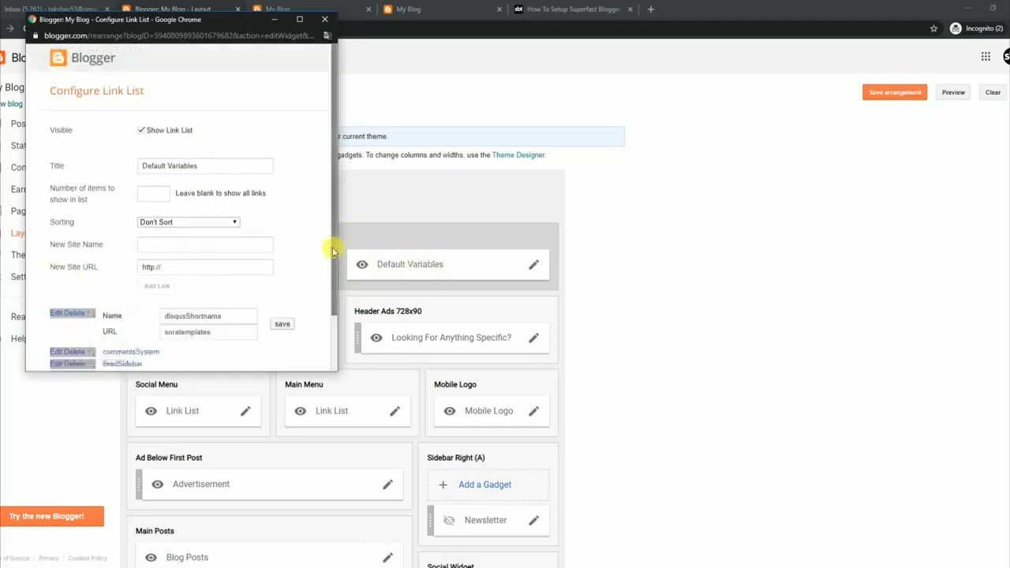
pyautogui.scroll(-2, 105, 333)
pyautogui.click(54, 286)
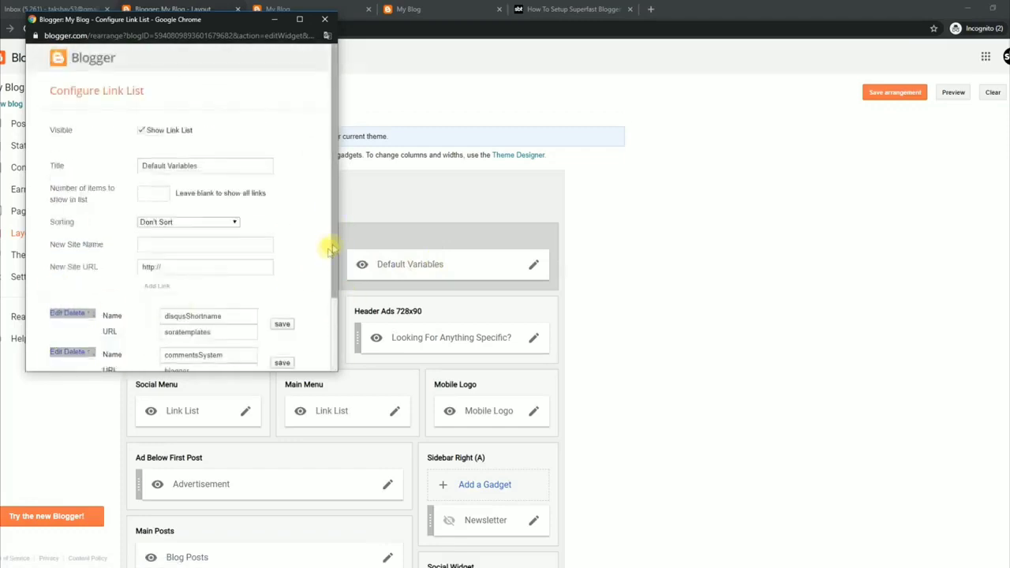
pyautogui.moveTo(331, 245); pyautogui.dragTo(334, 327)
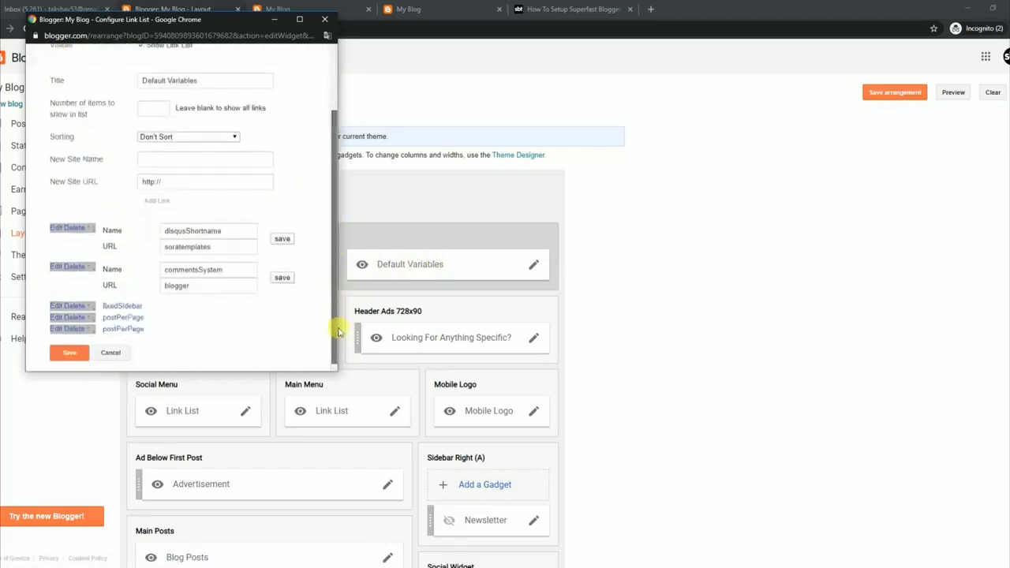
# - Expand the fixedSidebar and both postPerPage links in the Default Variables gadget, save the gadget and reload the live blog
pyautogui.click(56, 297)
pyautogui.scroll(-3, 334, 293)
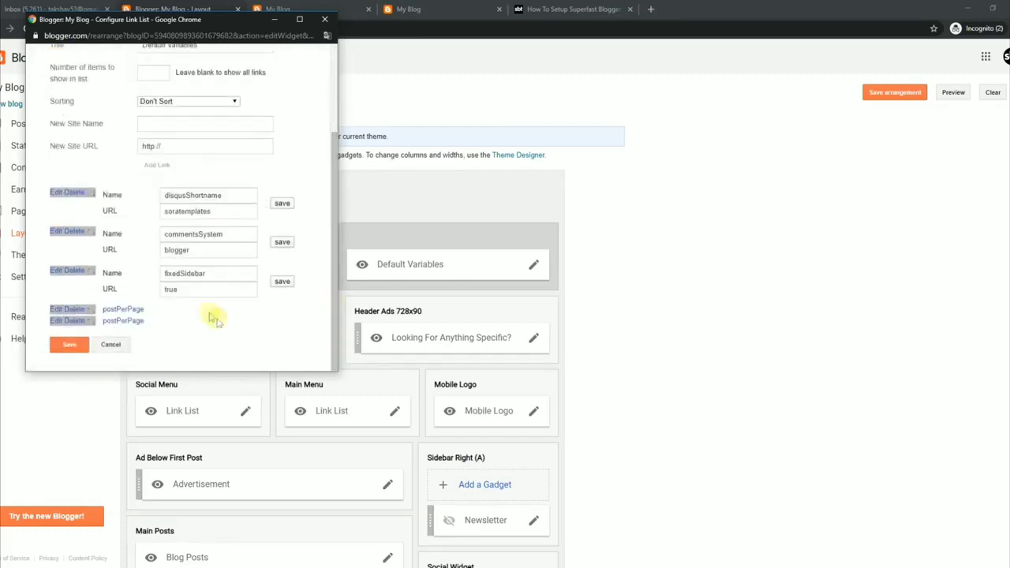
pyautogui.click(183, 289)
pyautogui.click(57, 316)
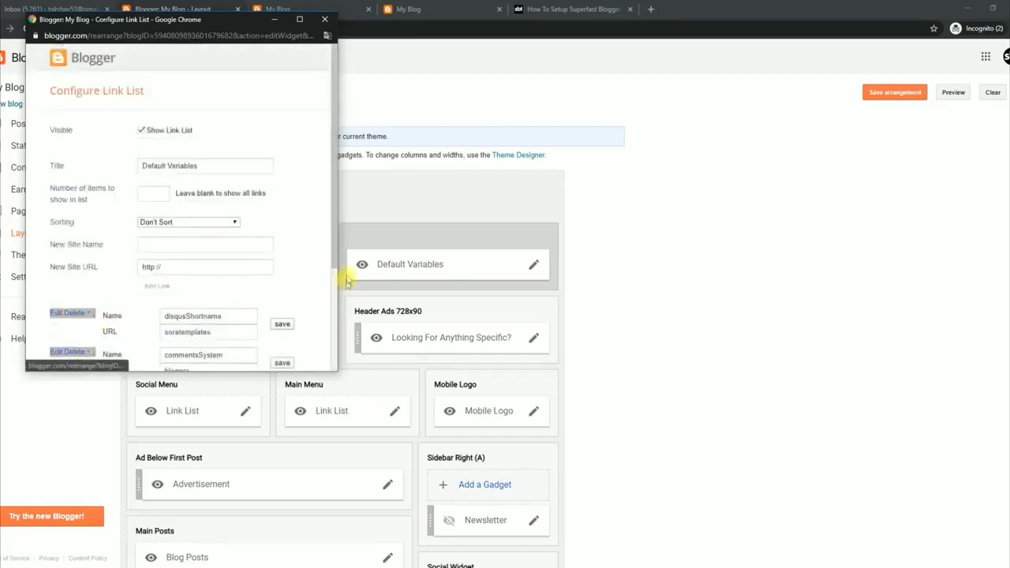
pyautogui.scroll(-3, 338, 282)
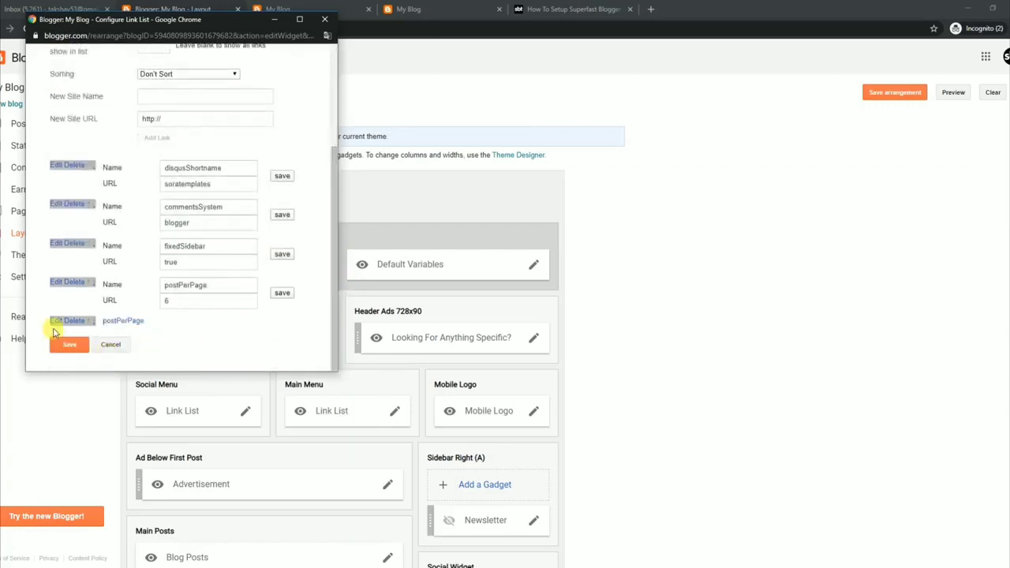
pyautogui.click(55, 322)
pyautogui.scroll(-5, 333, 257)
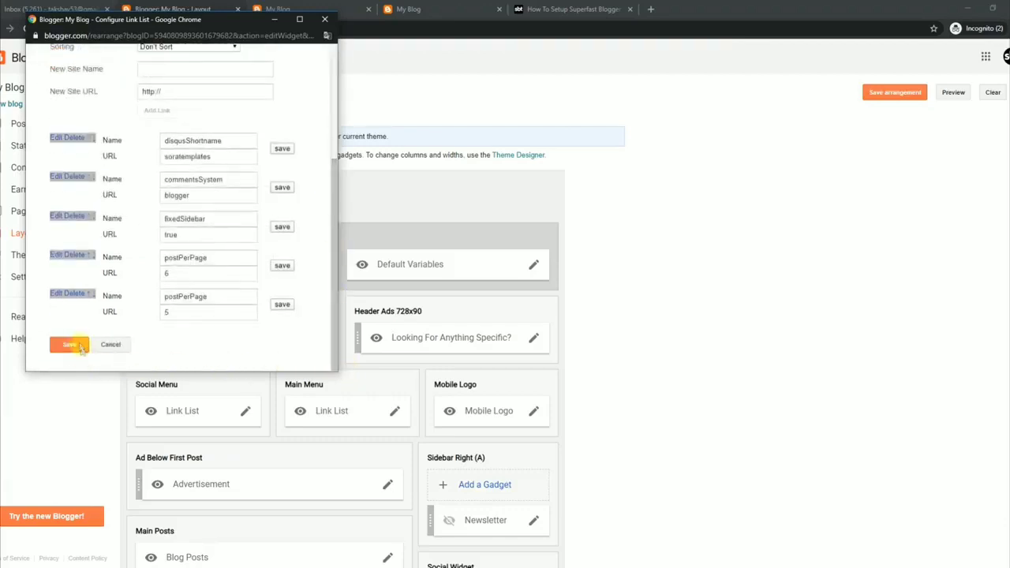
pyautogui.click(80, 348)
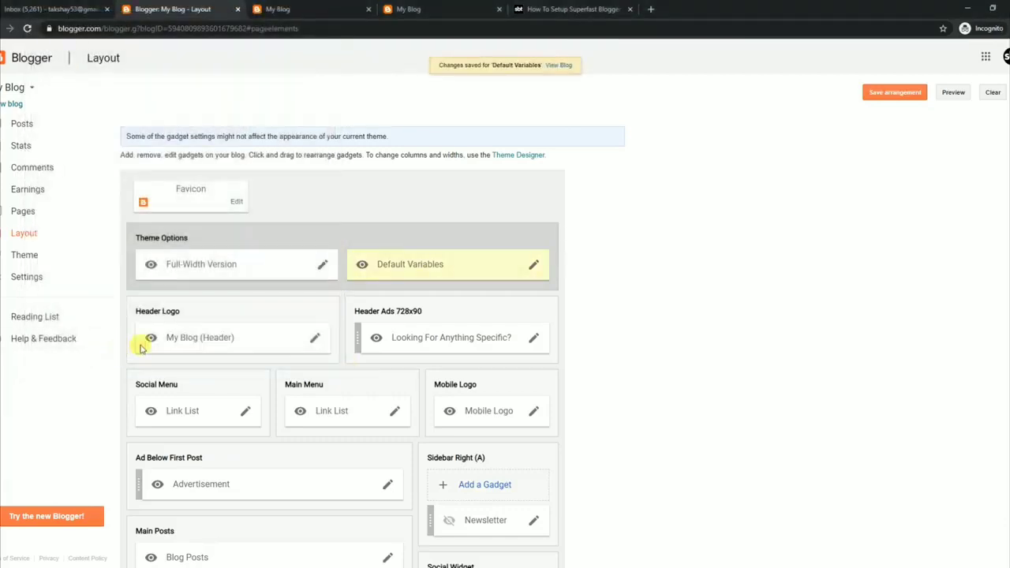
pyautogui.click(347, 9)
pyautogui.click(27, 28)
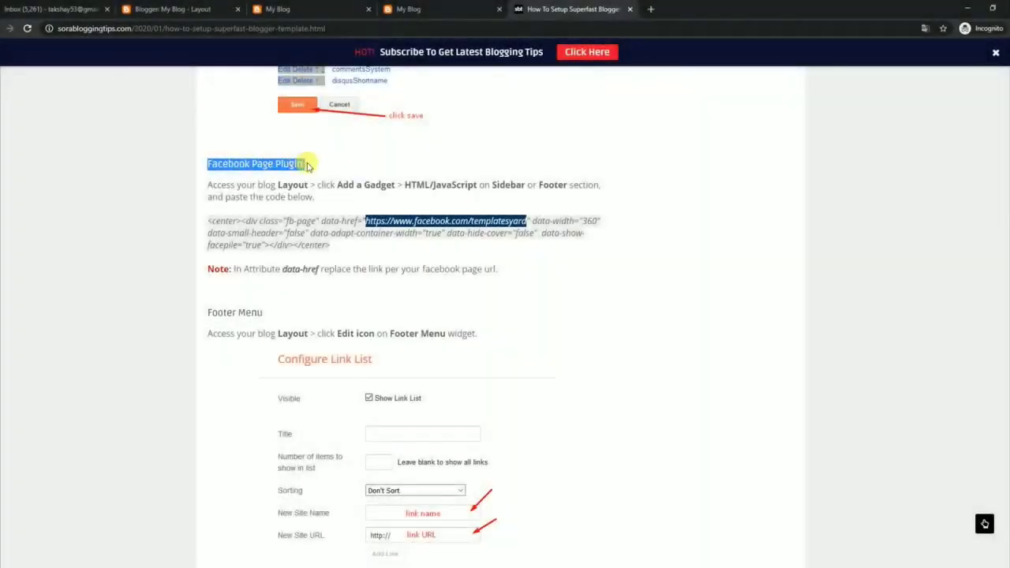
# - Read the guide's Facebook Page Plugin instructions, then review the plugin code in Sidebar Right (B)'s Facebook gadget and save the gadget
pyautogui.moveTo(209, 184); pyautogui.dragTo(348, 199)
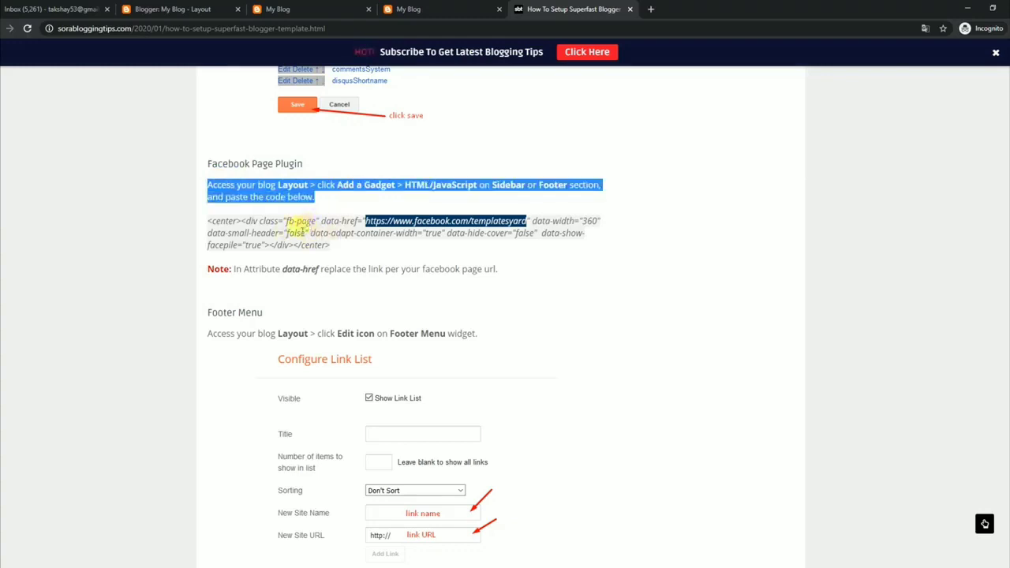
pyautogui.click(204, 8)
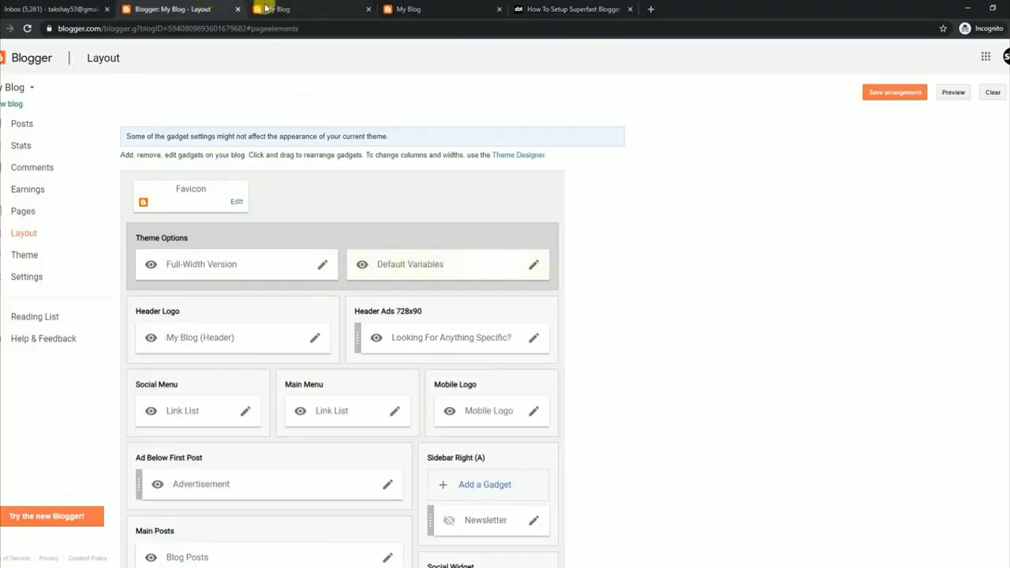
pyautogui.scroll(-4, 1004, 426)
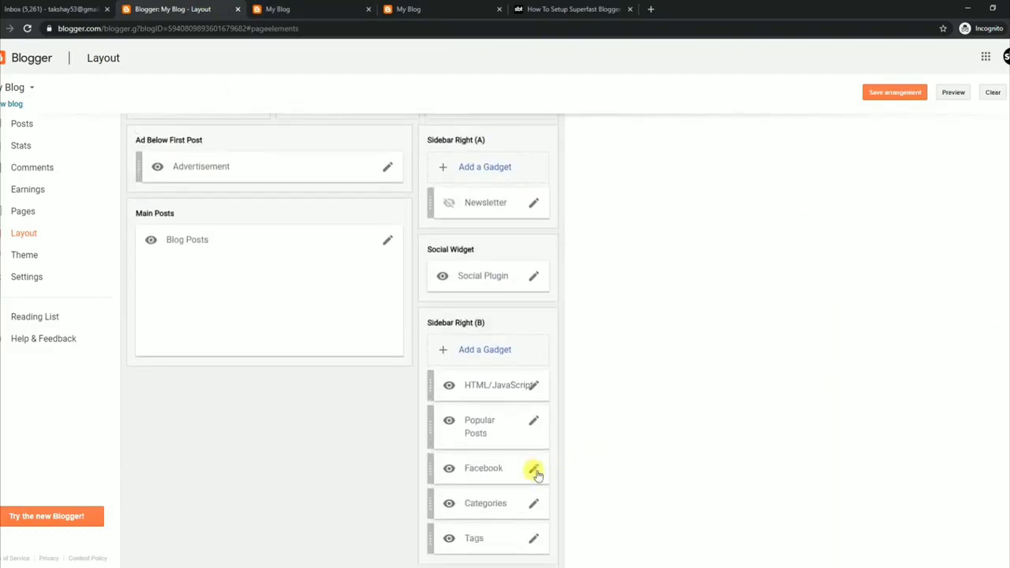
pyautogui.click(534, 471)
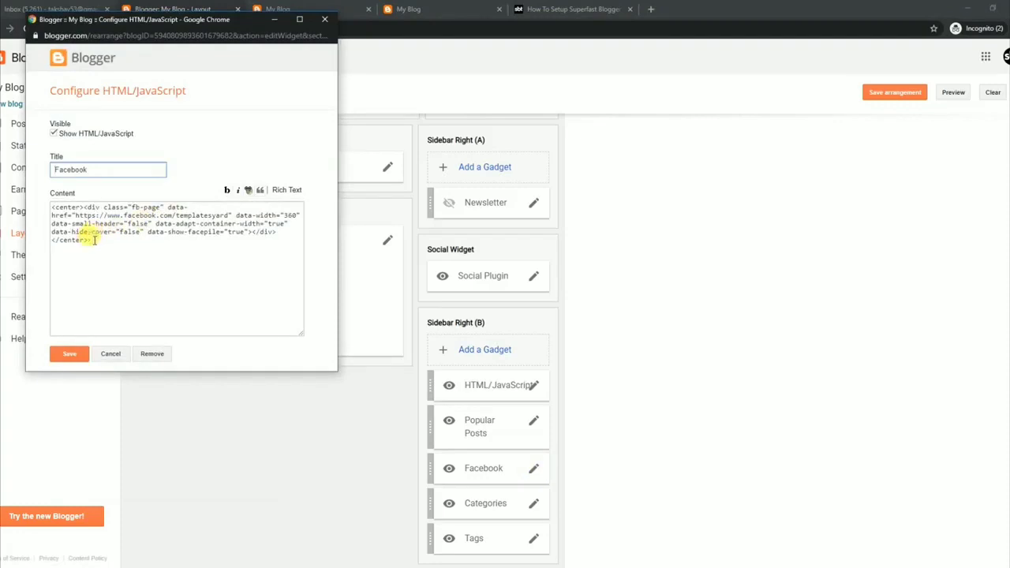
pyautogui.moveTo(93, 240); pyautogui.dragTo(43, 206)
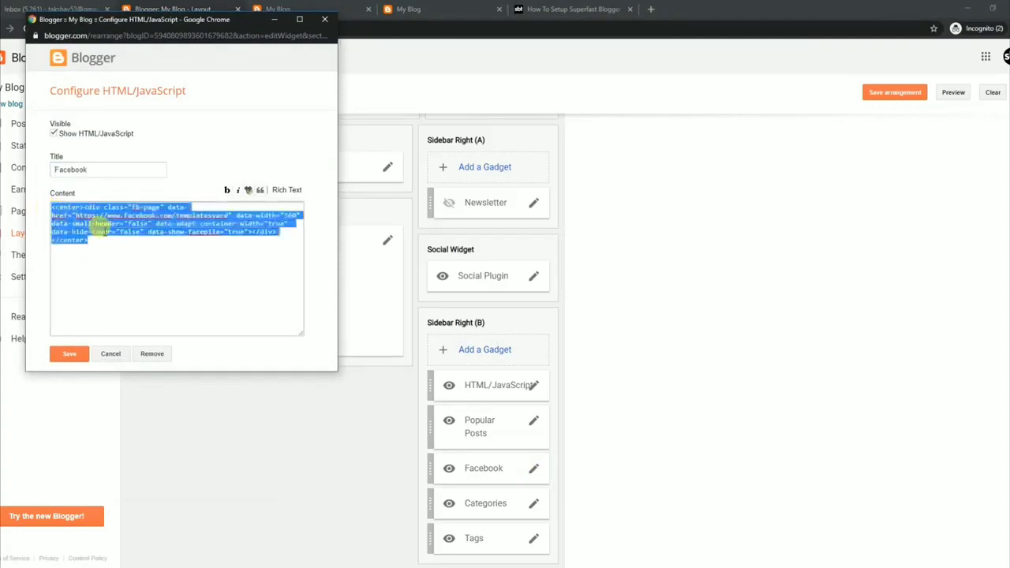
pyautogui.click(70, 353)
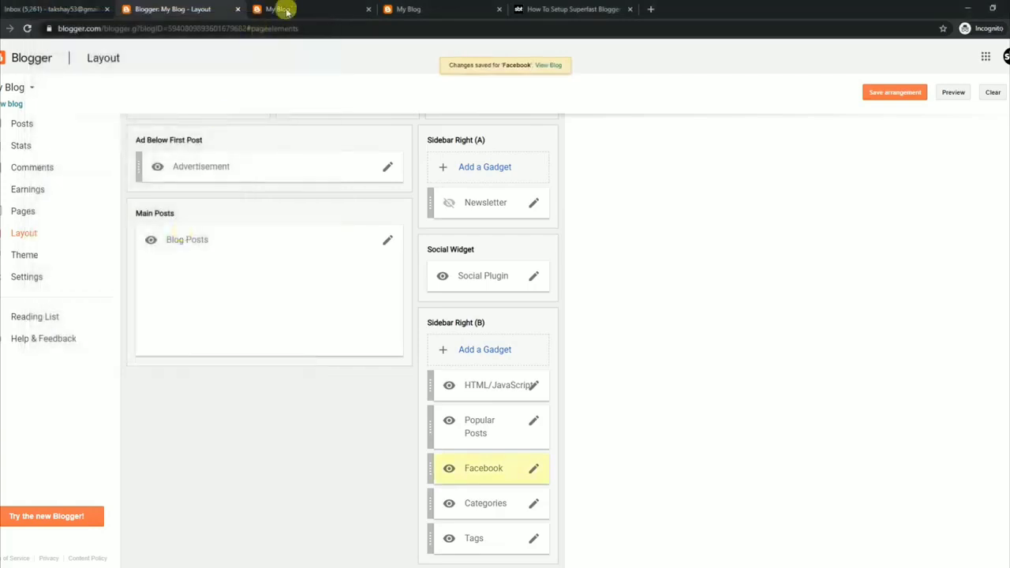
# - Reload the live blog and check the Facebook page widget in its sidebar
pyautogui.click(286, 10)
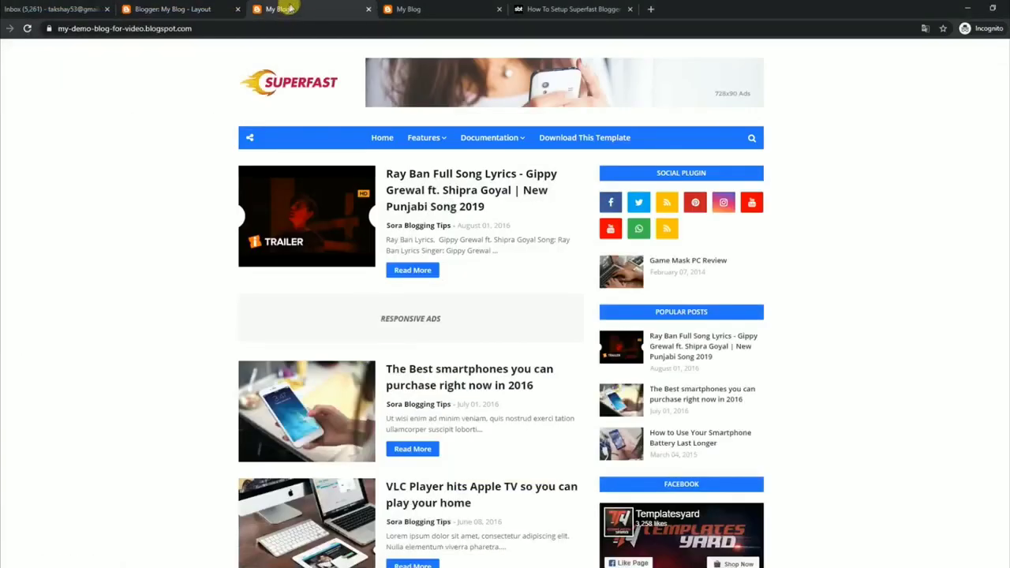
pyautogui.click(26, 32)
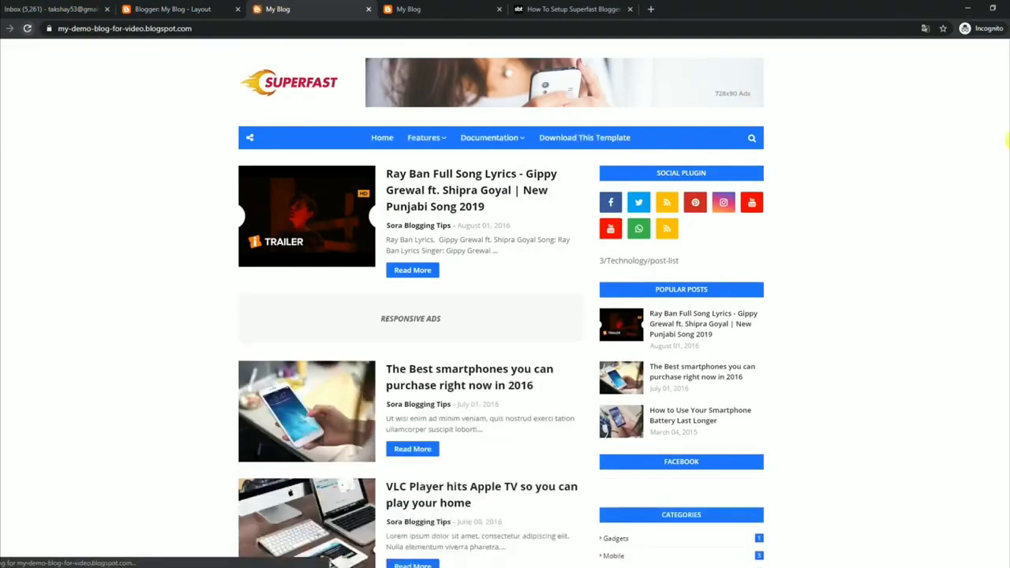
pyautogui.scroll(-2, 502, 303)
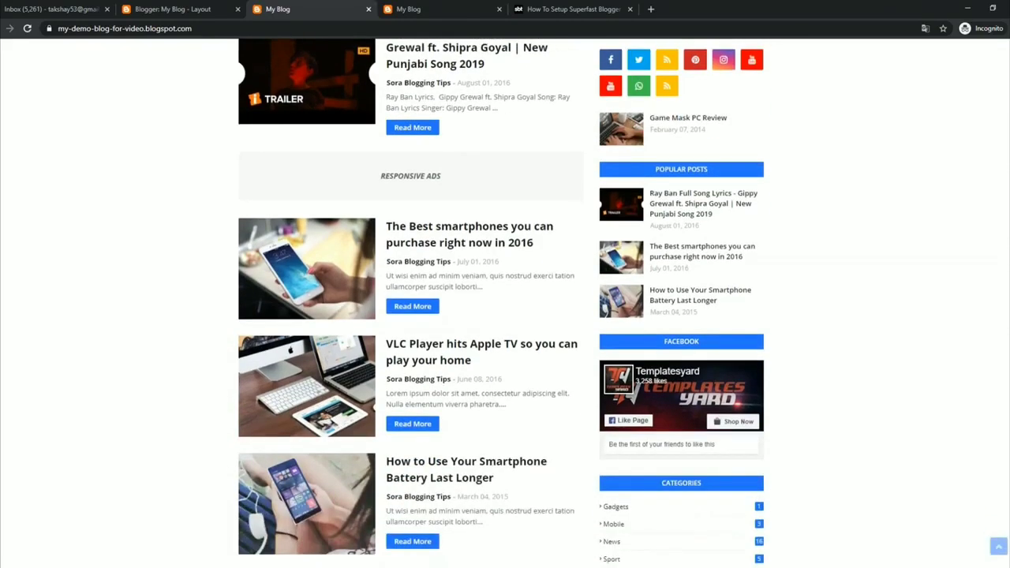
pyautogui.scroll(-1, 816, 237)
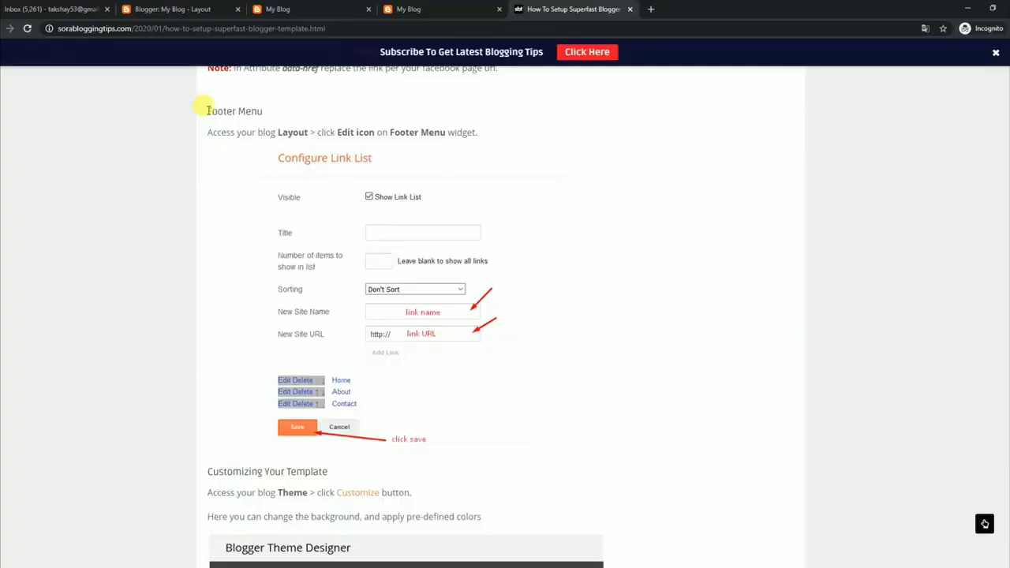
# - Read the guide's Footer Menu instructions and examine the menu links in the live blog's footer
pyautogui.moveTo(205, 110); pyautogui.dragTo(478, 132)
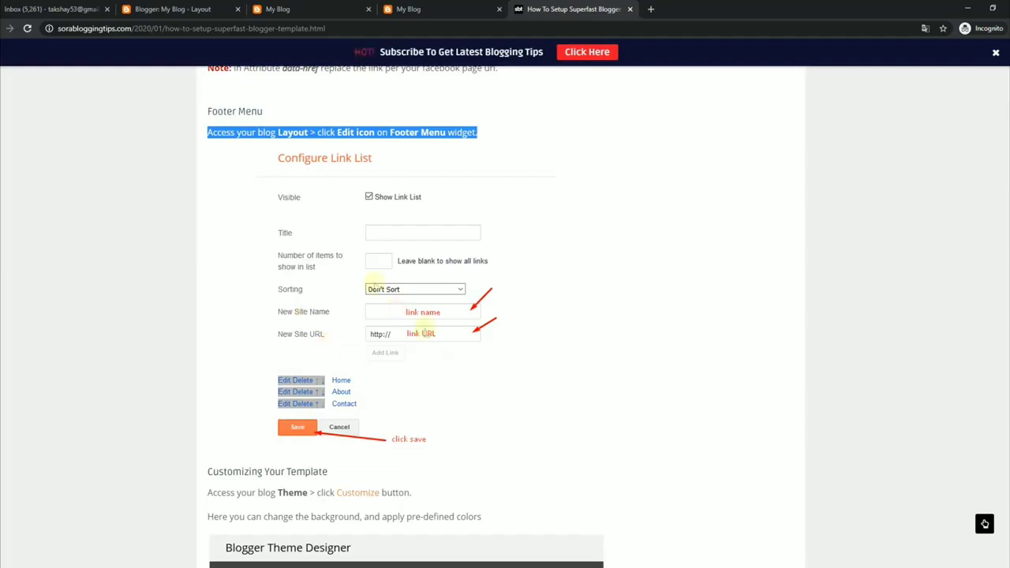
pyautogui.click(272, 9)
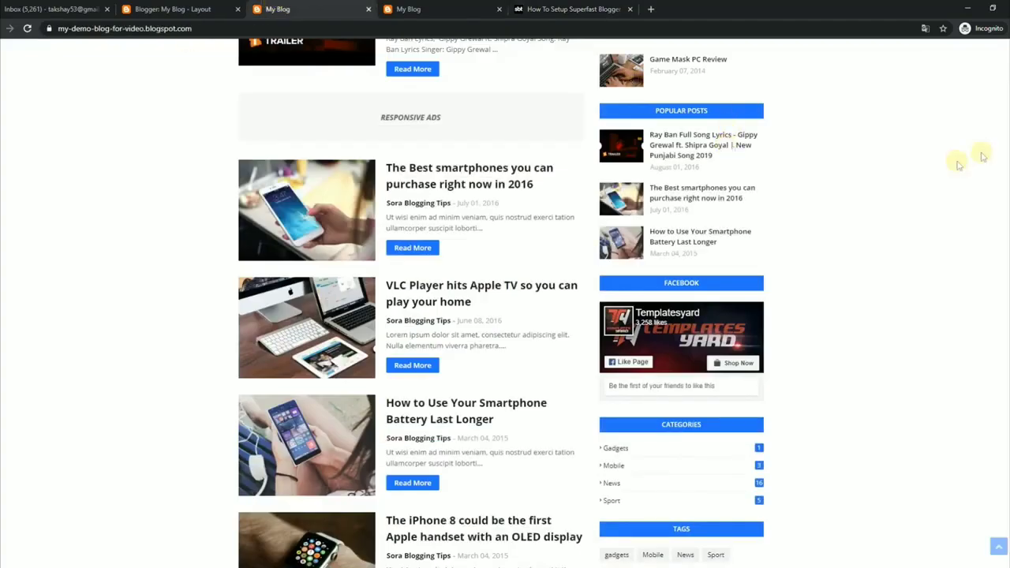
pyautogui.scroll(-1, 958, 163)
pyautogui.scroll(-3, 505, 303)
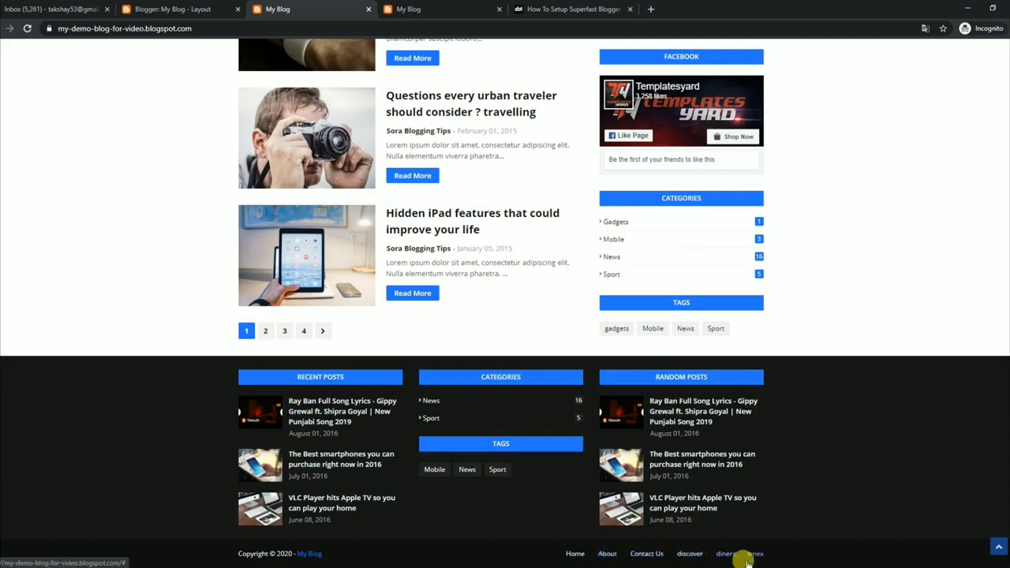
# - Delete the Home link from the layout's Menu Footer Widget, save the gadget and reload the live blog
pyautogui.click(183, 14)
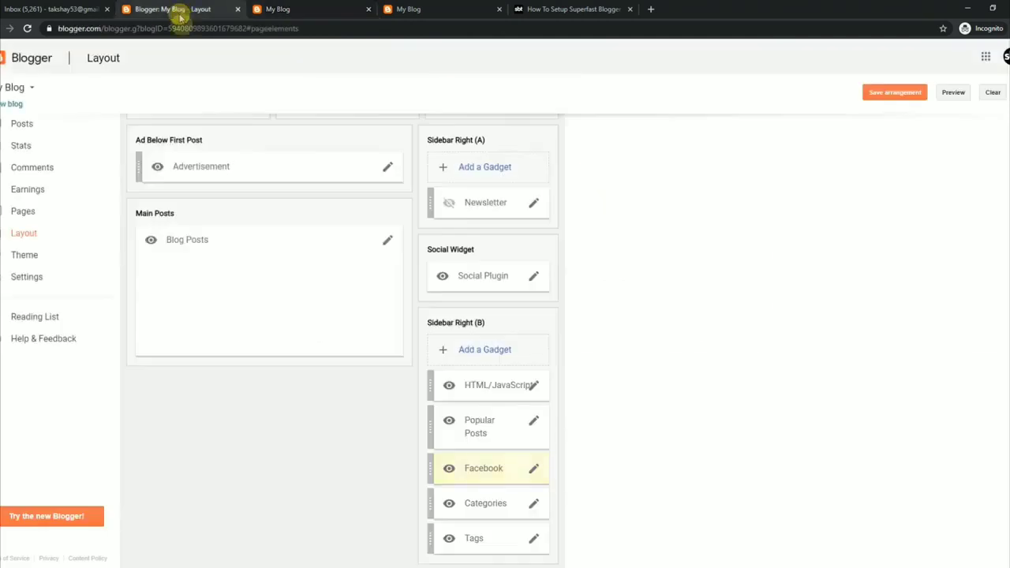
pyautogui.scroll(-3, 343, 339)
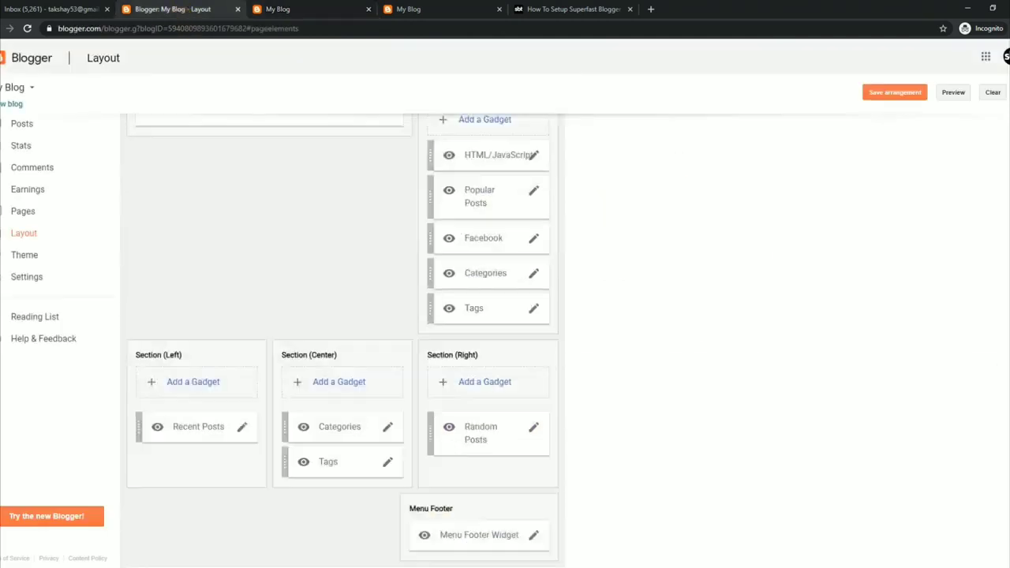
pyautogui.click(532, 537)
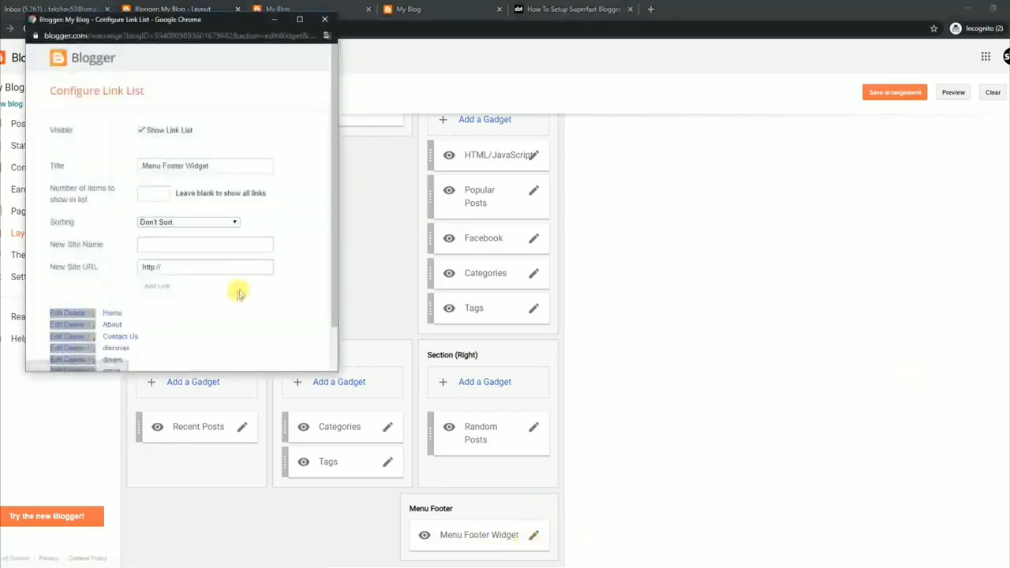
pyautogui.click(74, 314)
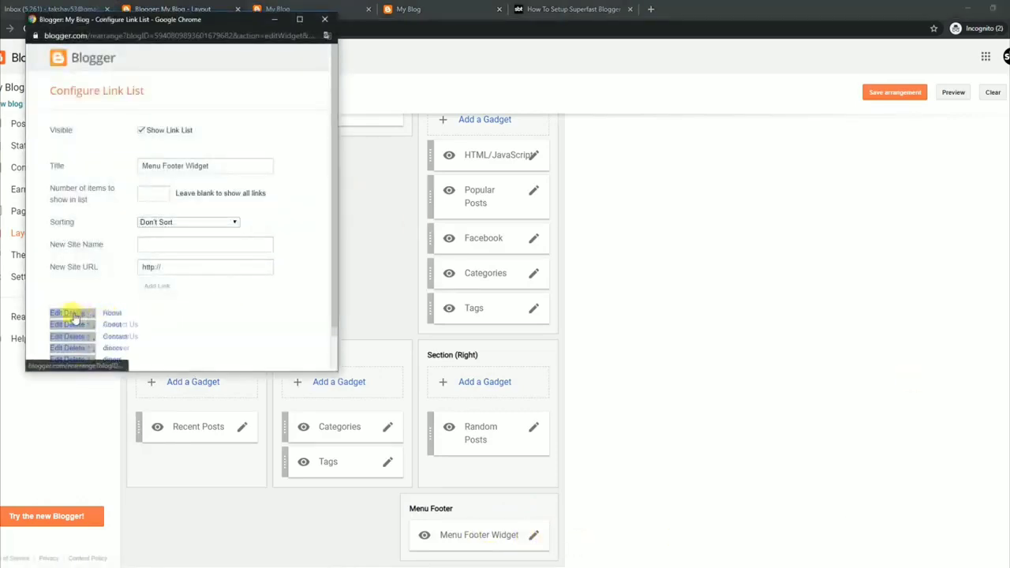
pyautogui.scroll(-1, 331, 316)
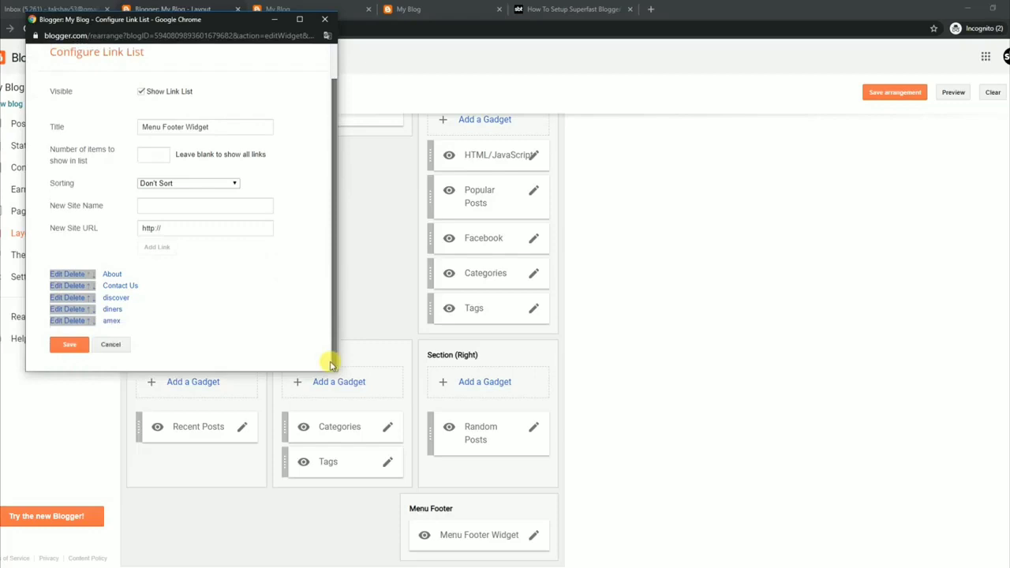
pyautogui.click(87, 345)
pyautogui.click(278, 9)
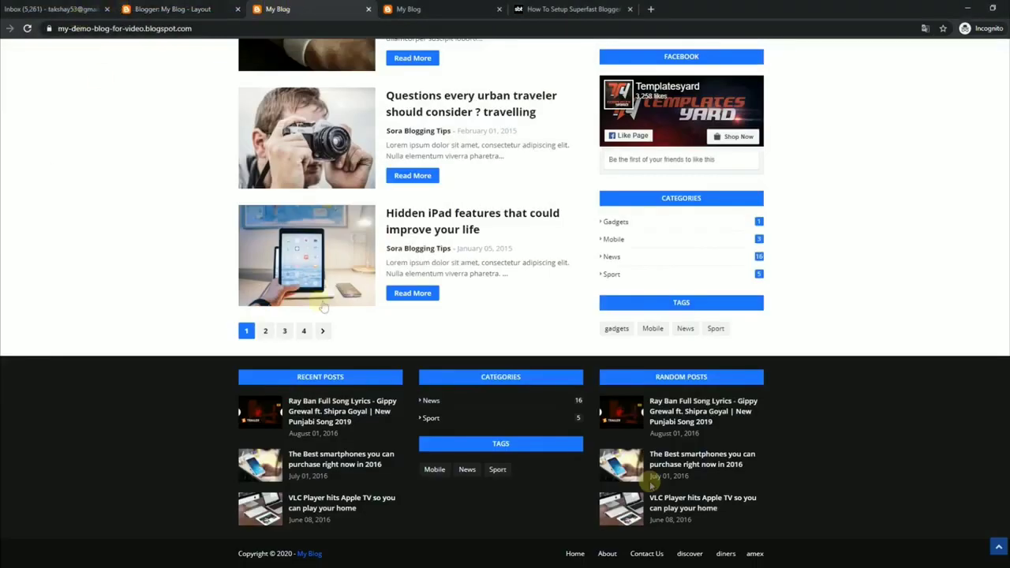
pyautogui.click(27, 28)
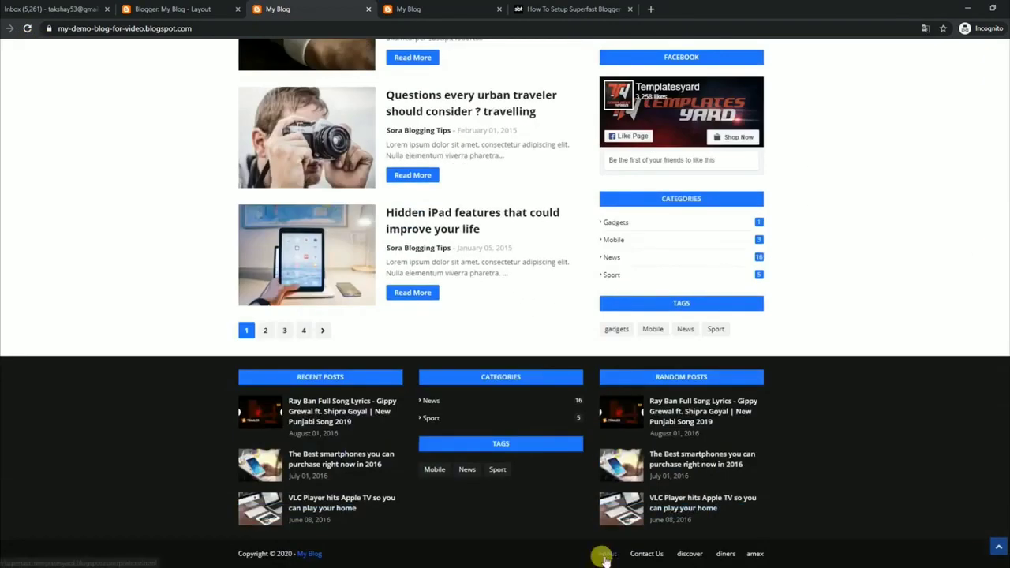
# - Add a link named Home to the layout's Menu Footer Widget, save the gadget and reload the live blog
pyautogui.click(158, 8)
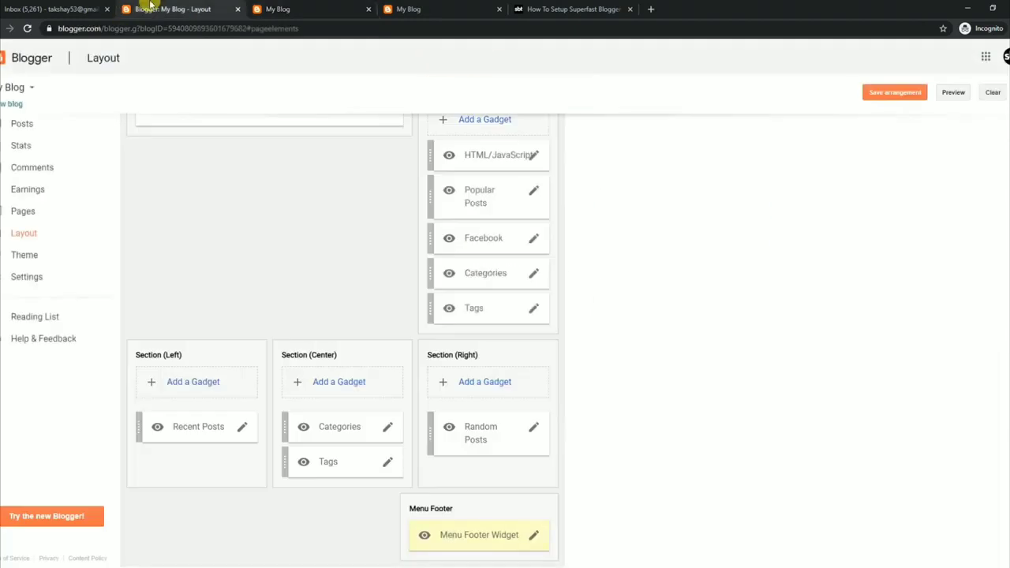
pyautogui.click(534, 537)
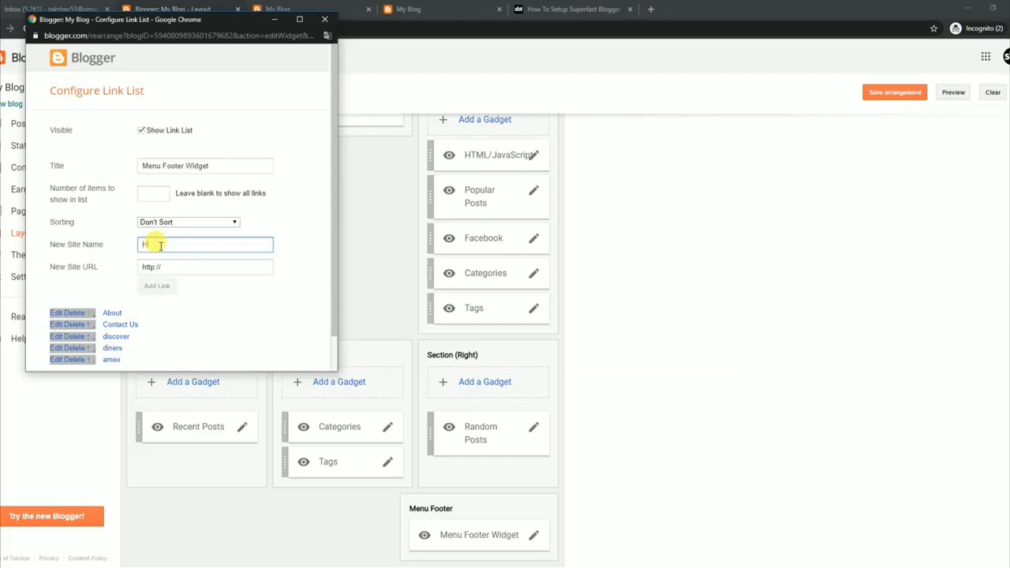
pyautogui.click(157, 287)
pyautogui.scroll(-1, 331, 282)
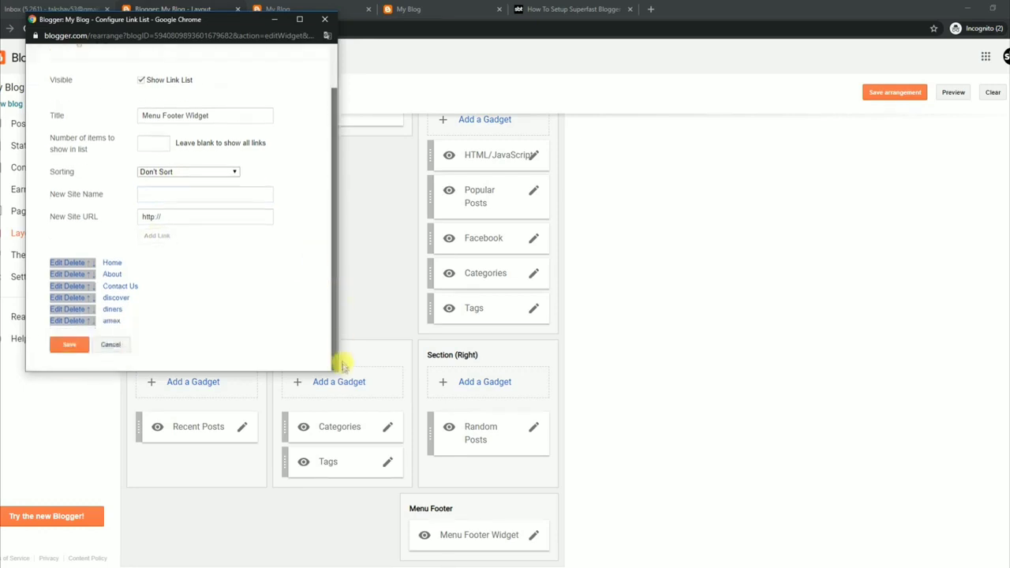
pyautogui.click(70, 345)
pyautogui.click(270, 6)
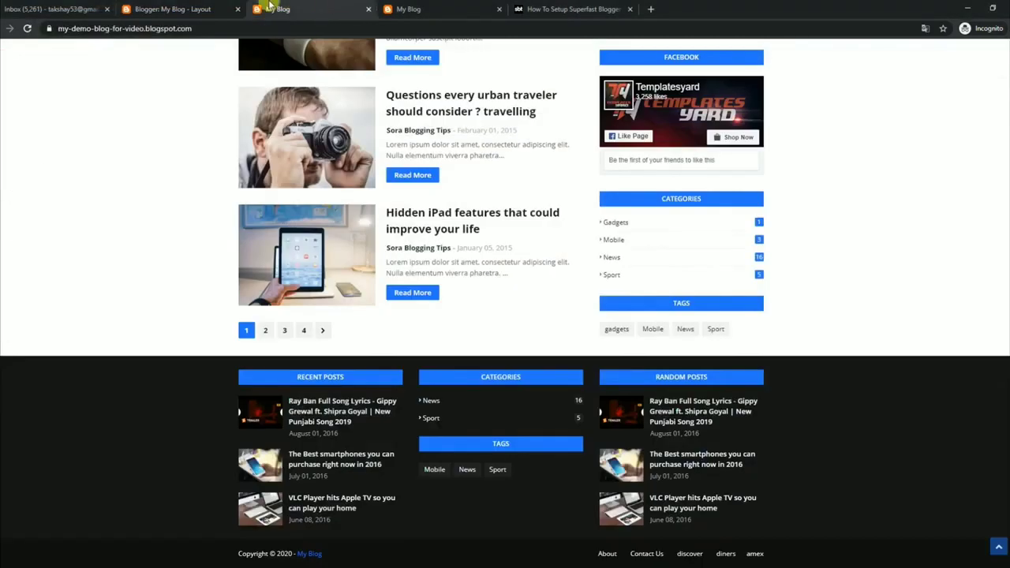
pyautogui.click(27, 28)
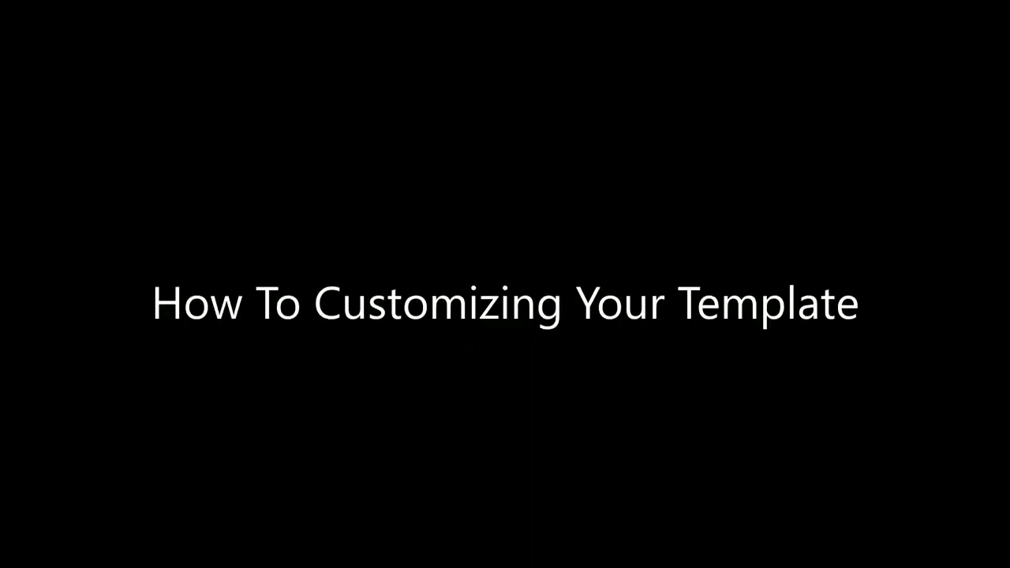
# - Read the guide's Customizing Your Template instructions and open the blog's theme for customizing
pyautogui.moveTo(208, 236); pyautogui.dragTo(329, 239)
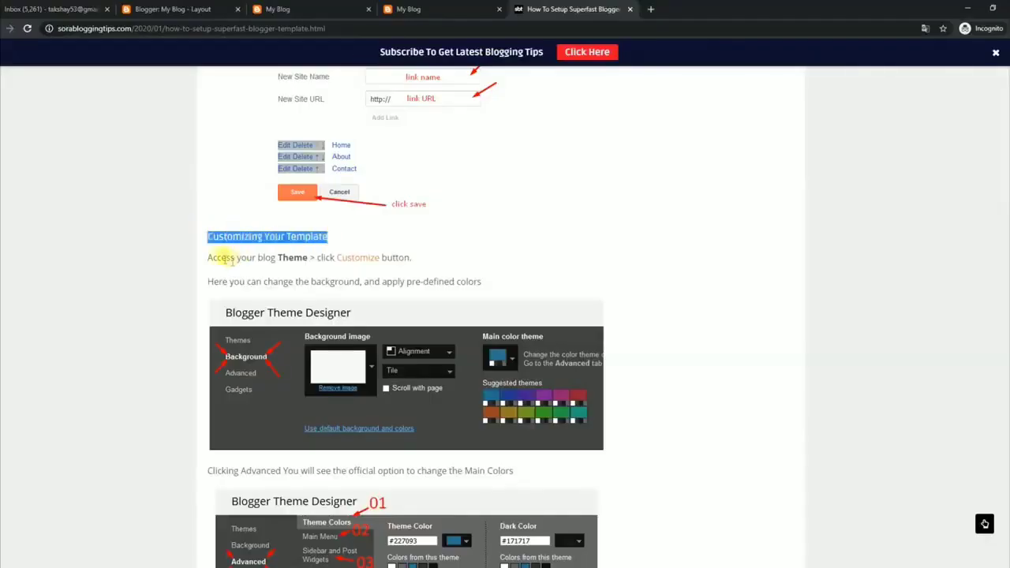
pyautogui.moveTo(208, 257); pyautogui.dragTo(416, 261)
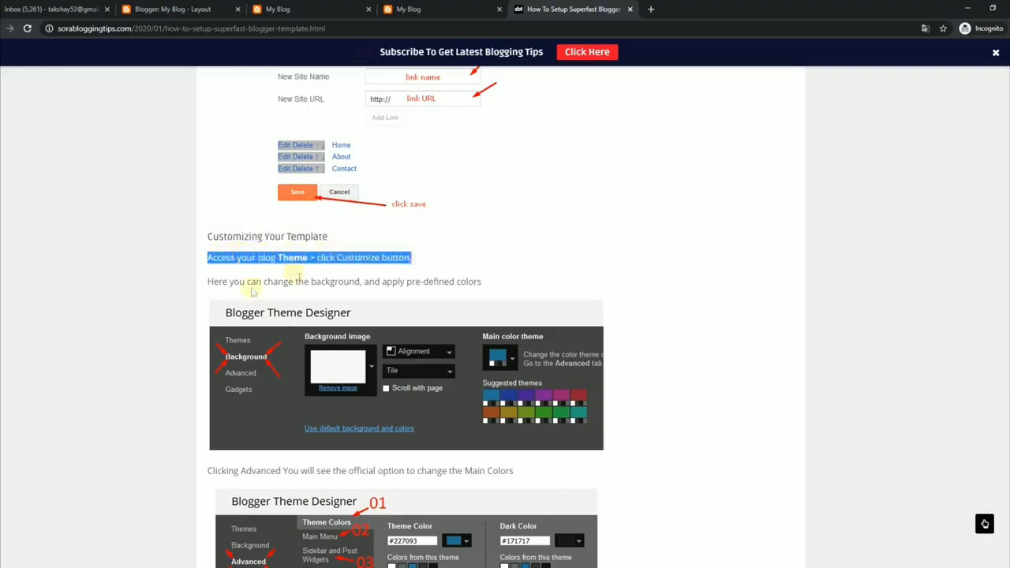
pyautogui.moveTo(208, 281); pyautogui.dragTo(444, 278)
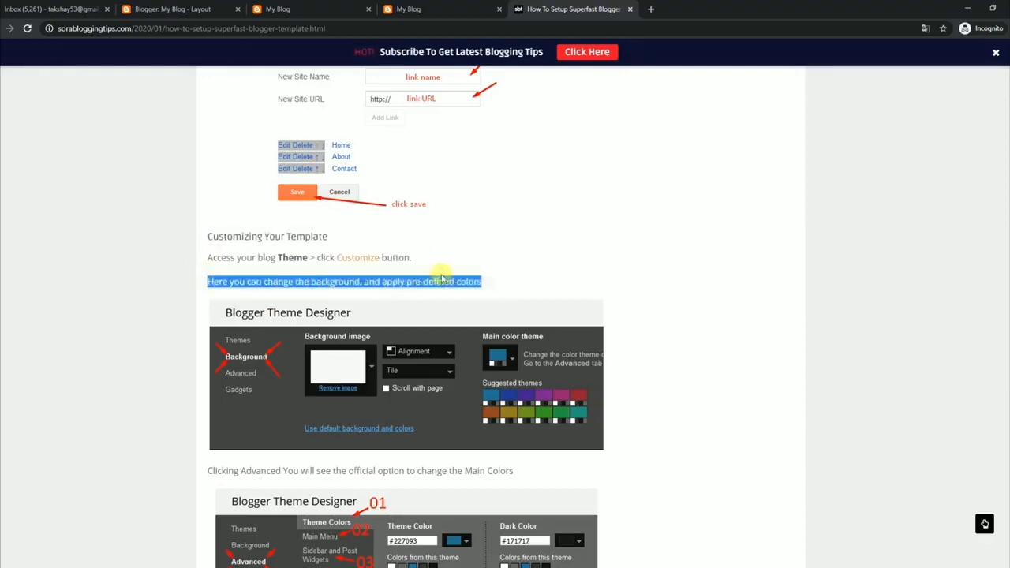
pyautogui.click(225, 4)
pyautogui.scroll(10, 726, 316)
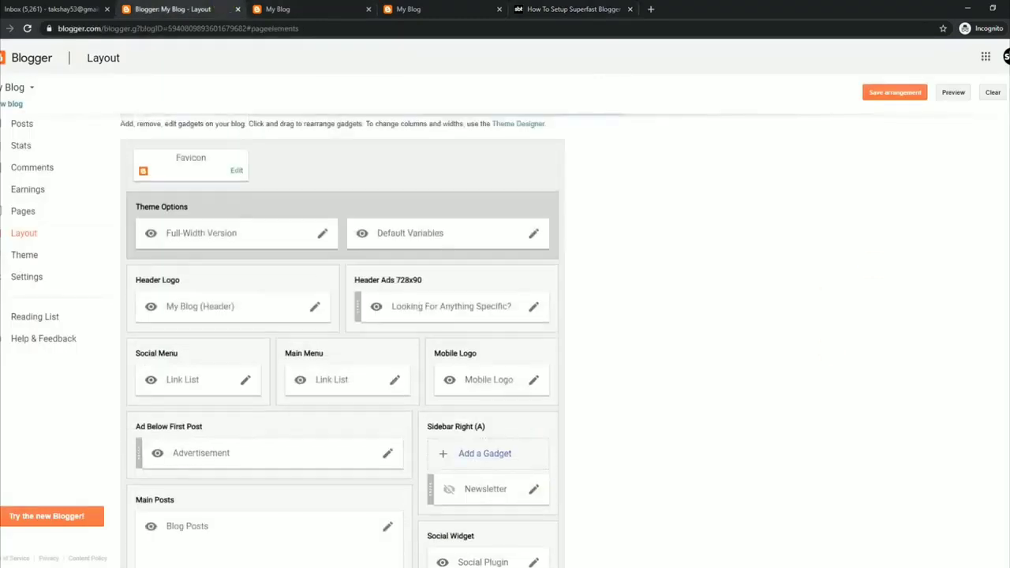
pyautogui.click(9, 262)
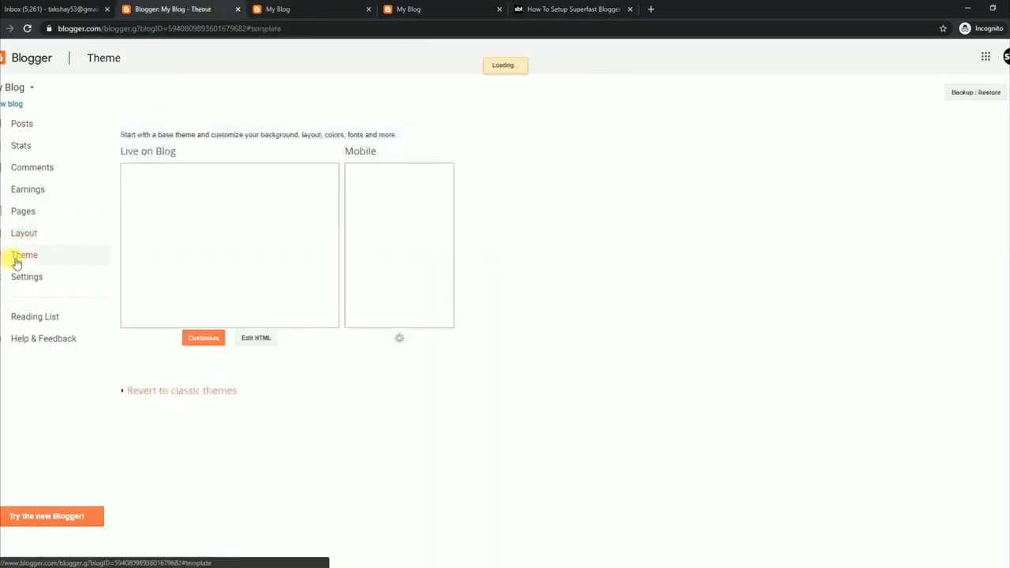
pyautogui.click(203, 352)
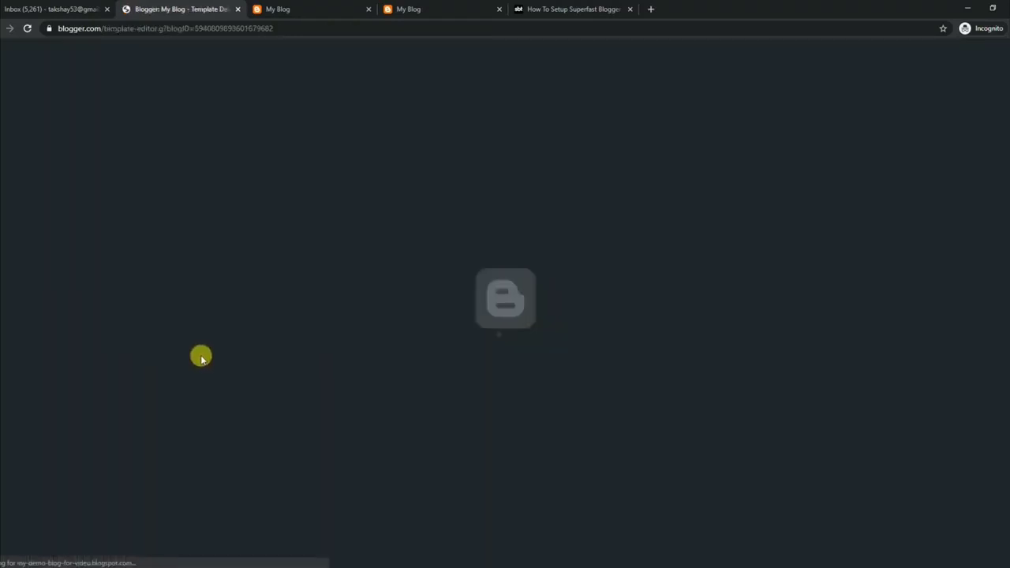